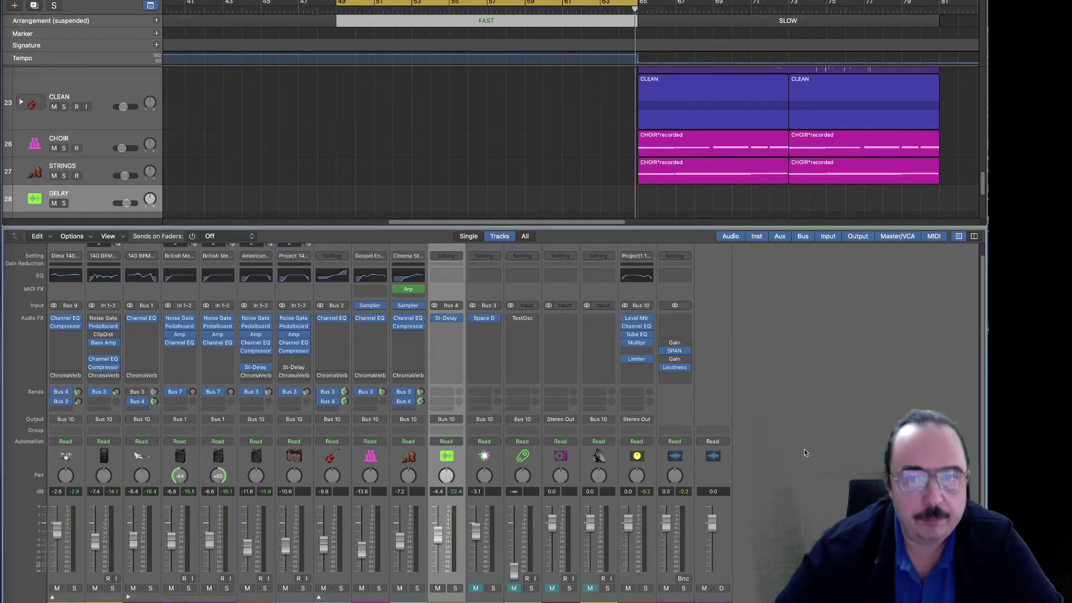
Step: Play the FAST section and set the SOLO FAST Stereo Delay's note value to 1/8 triplet on both sides
key("space")
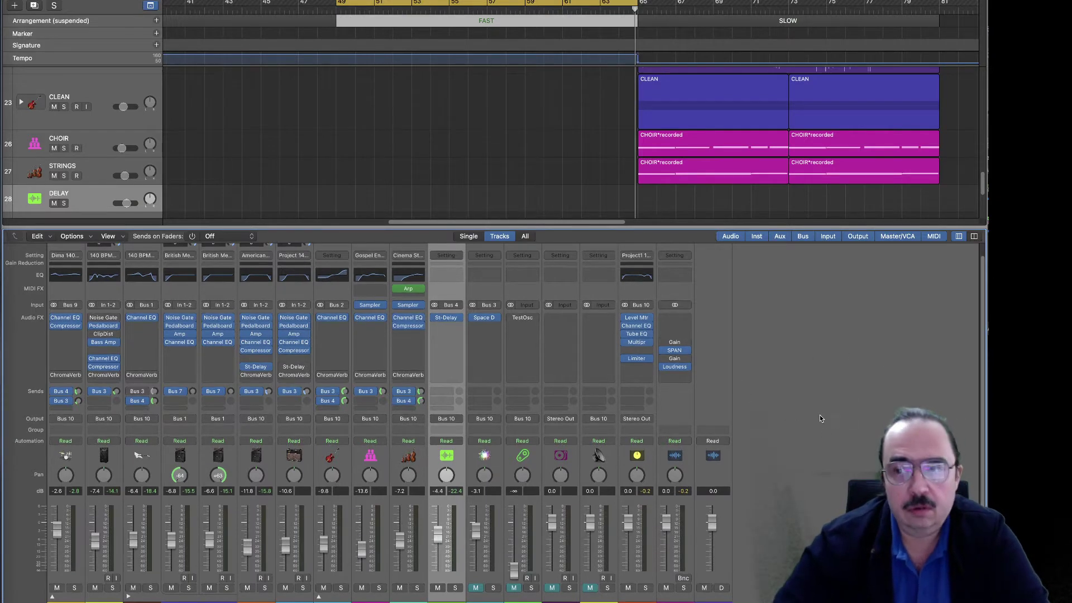
left_click(256, 369)
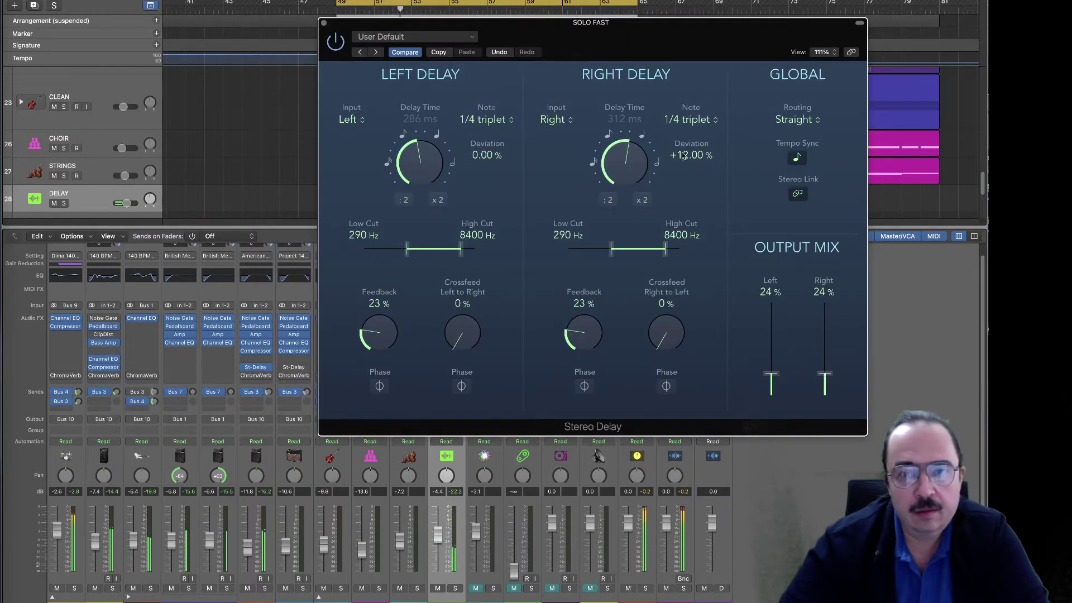
left_click(690, 120)
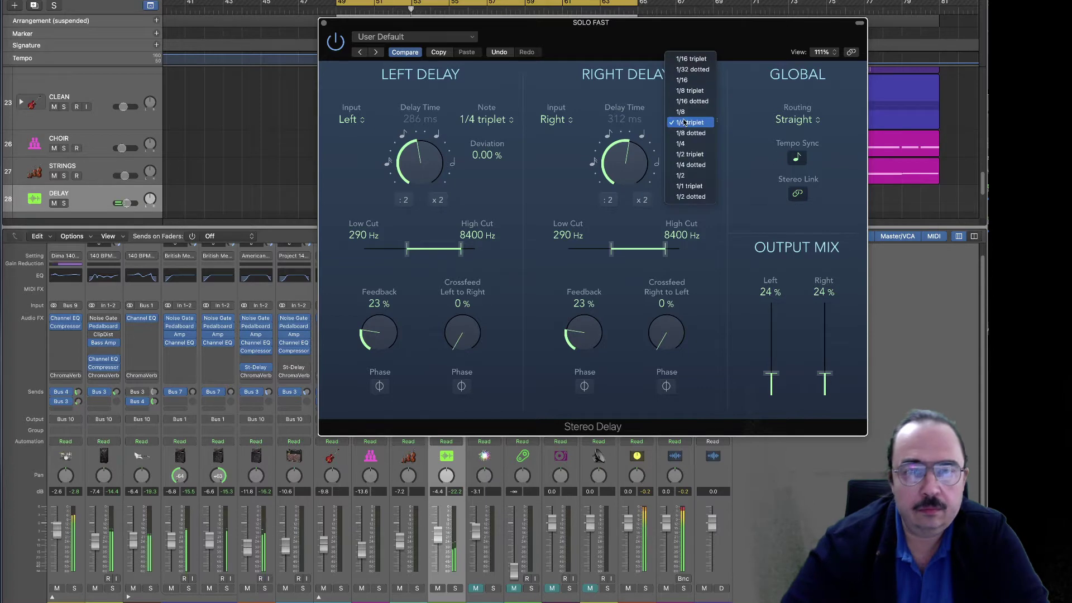
left_click(691, 91)
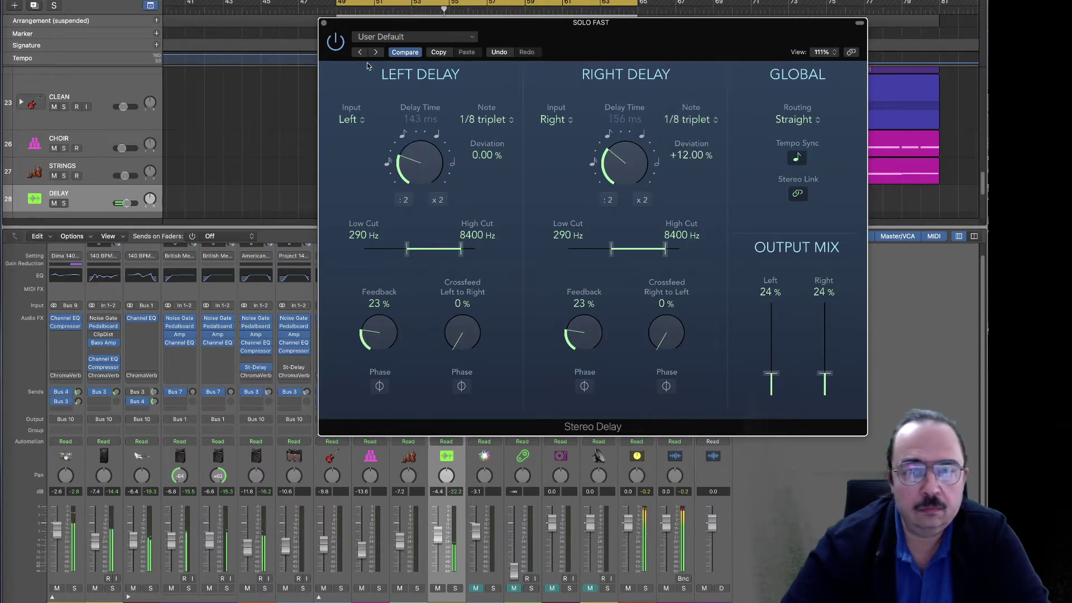
left_click(324, 24)
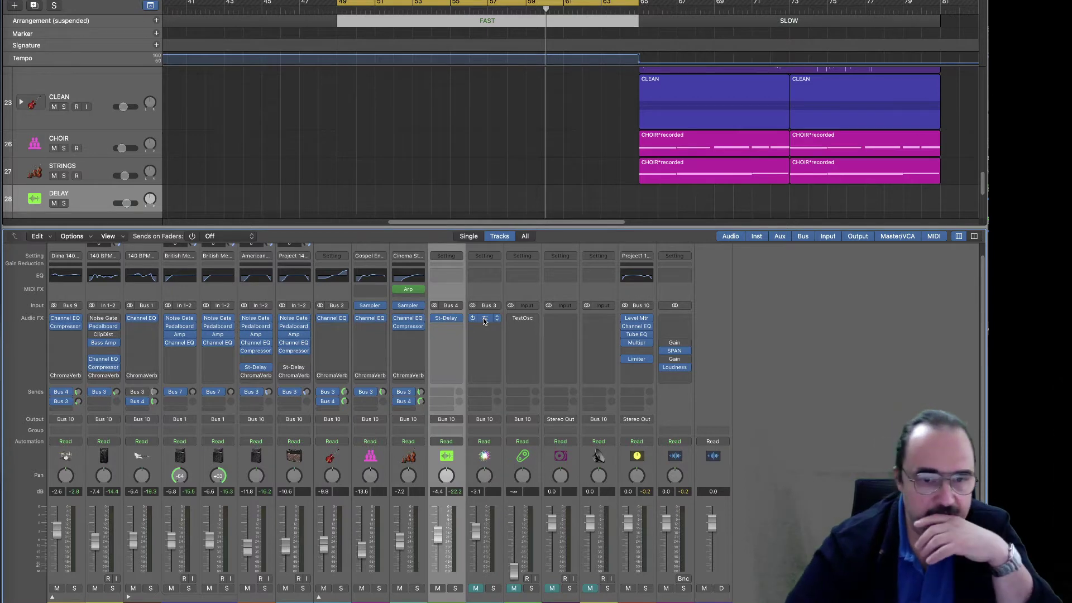
Step: Unmute the Bus 3 reverb return and play the FAST section with the reverb and the RIFF bus soloed
left_click(476, 588)
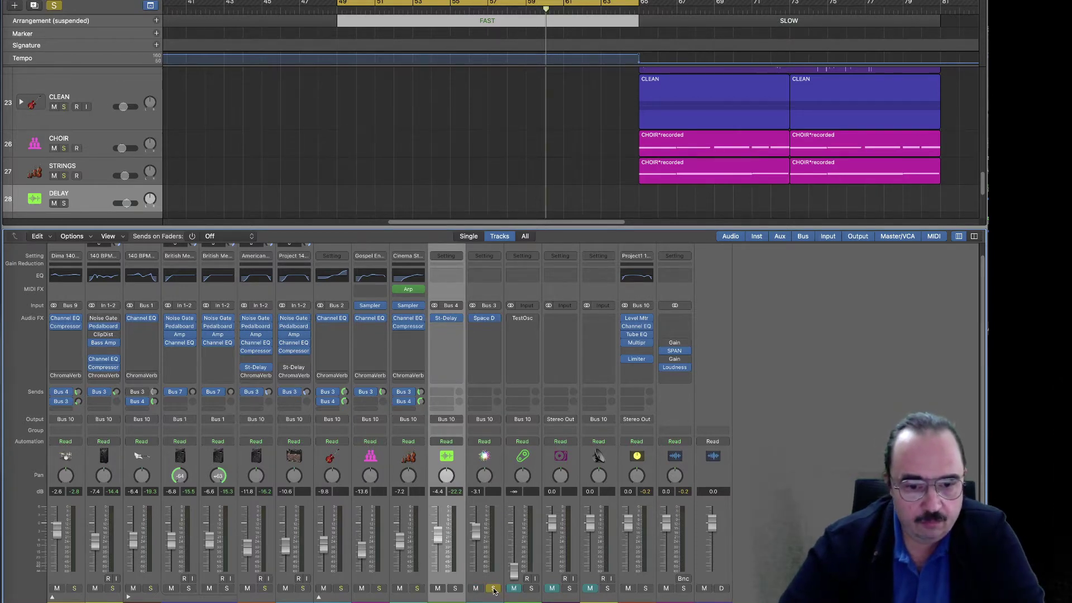
key("space")
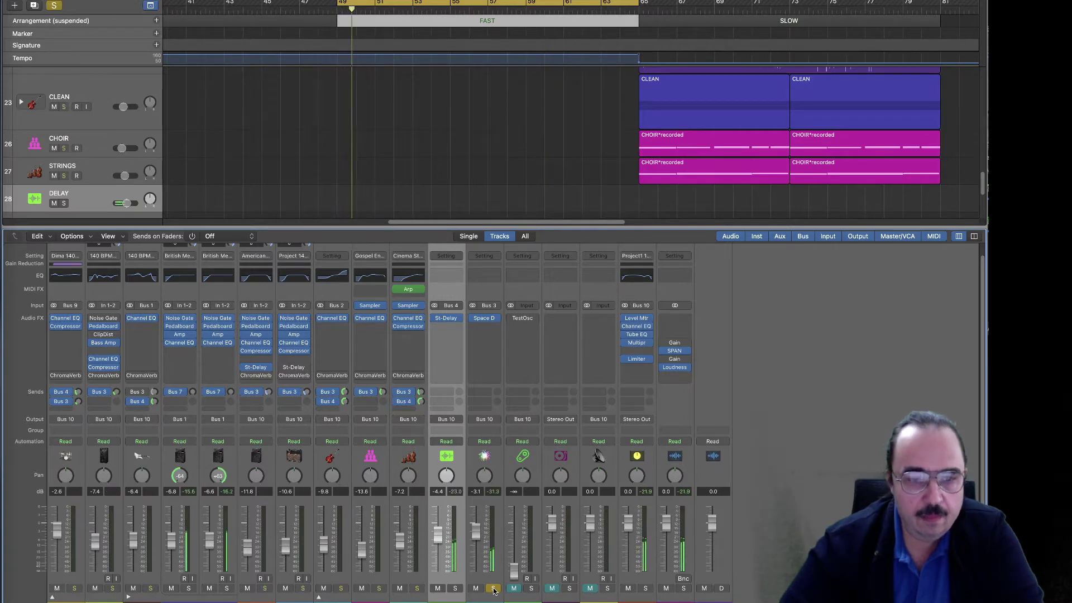
left_click(493, 589)
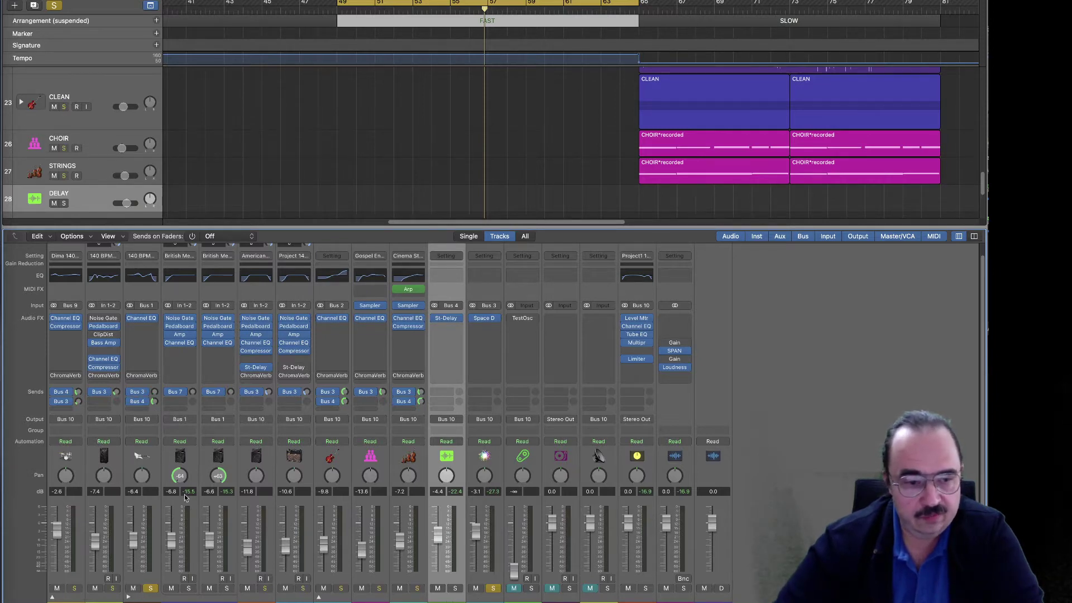
key("space")
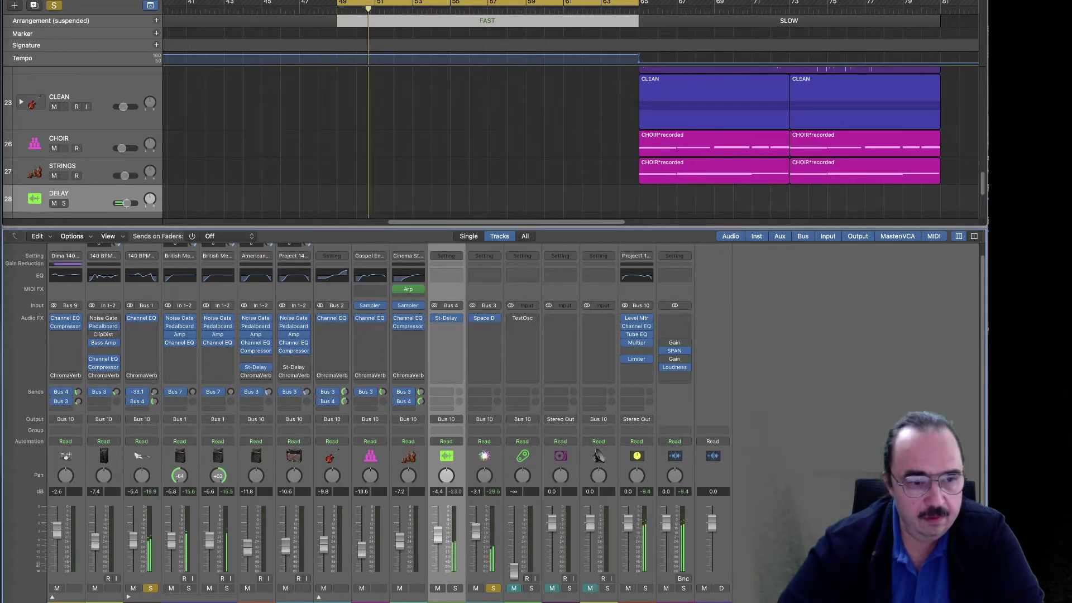
Step: Raise the RIFF bus's send to the Bus 3 reverb and check the return's Space Designer settings
left_click_drag(154, 392, 154, 376)
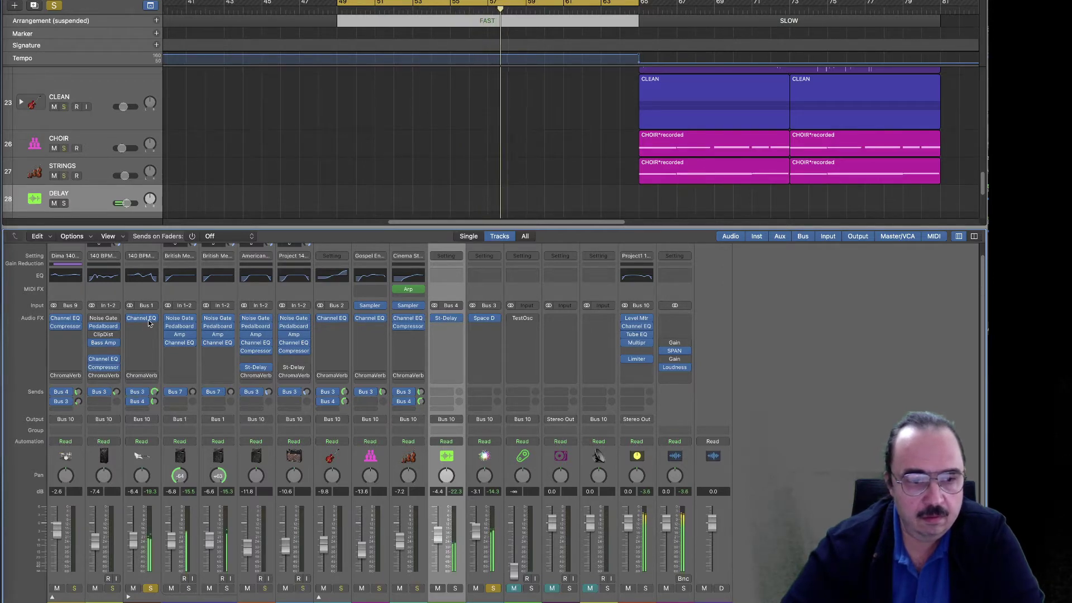
left_click(482, 319)
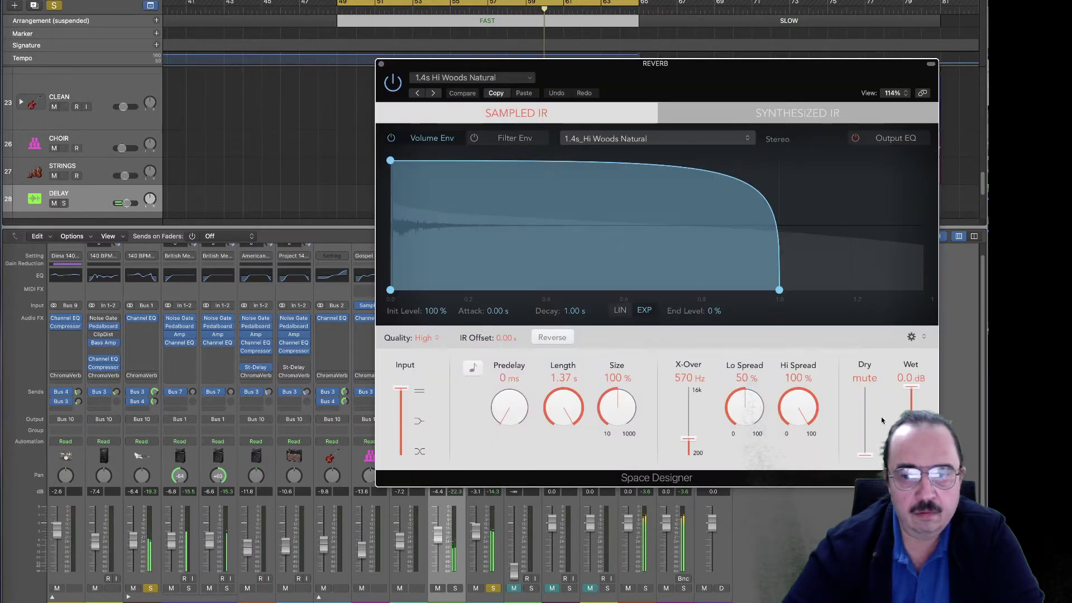
left_click(381, 63)
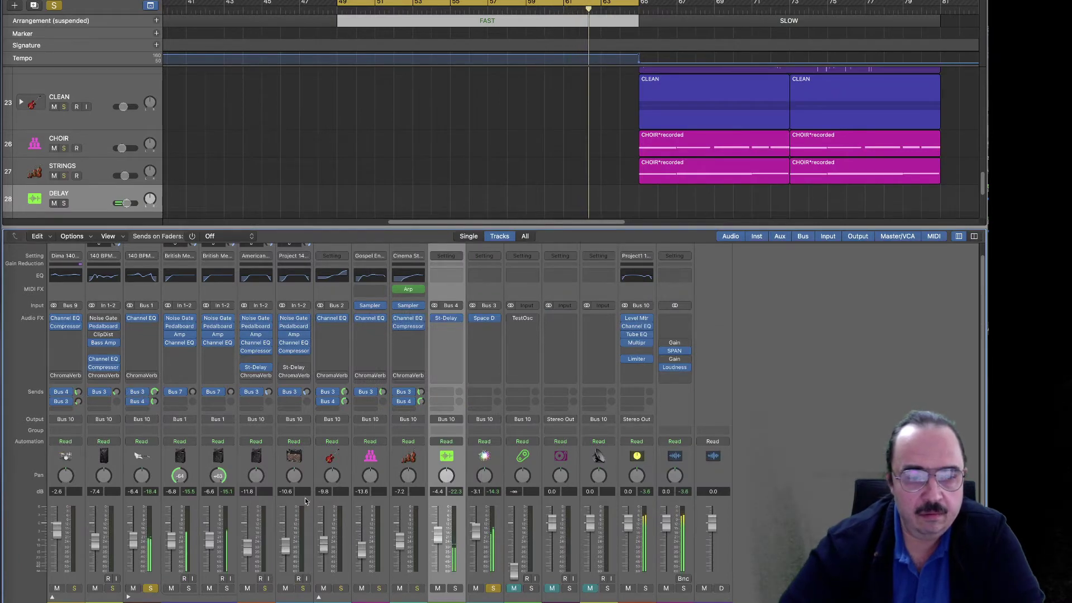
Step: Clear the solos on the reverb return and the RIFF bus and play the full mix
left_click(493, 588)
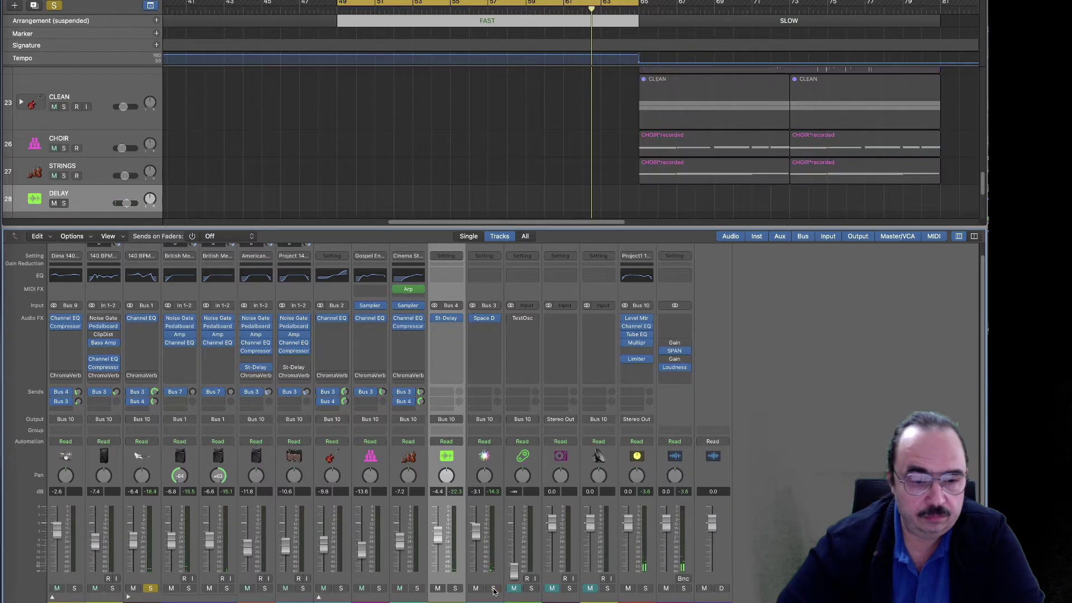
left_click(151, 588)
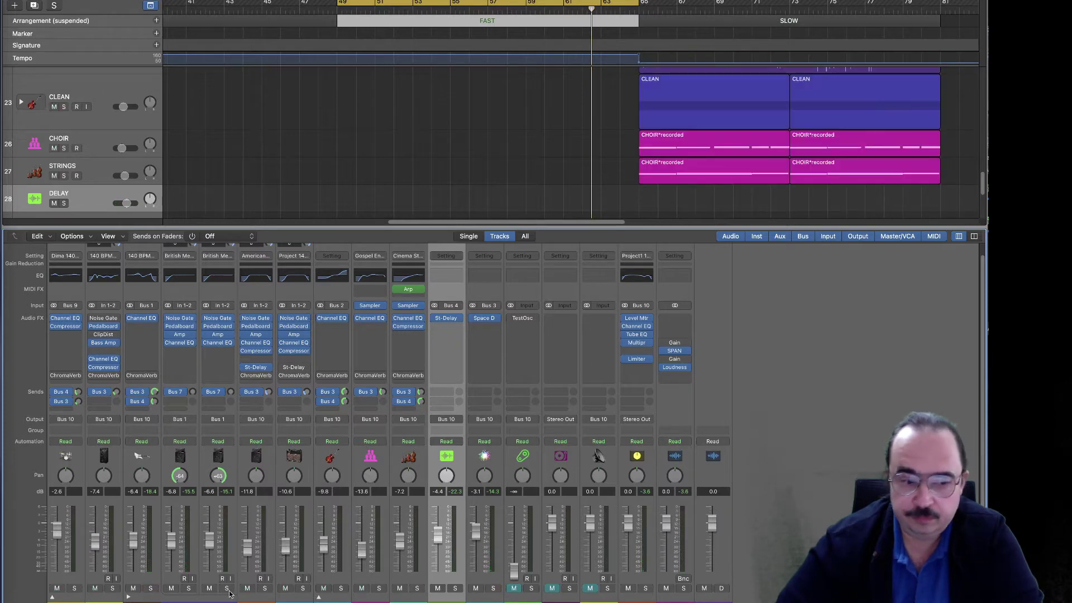
key("space")
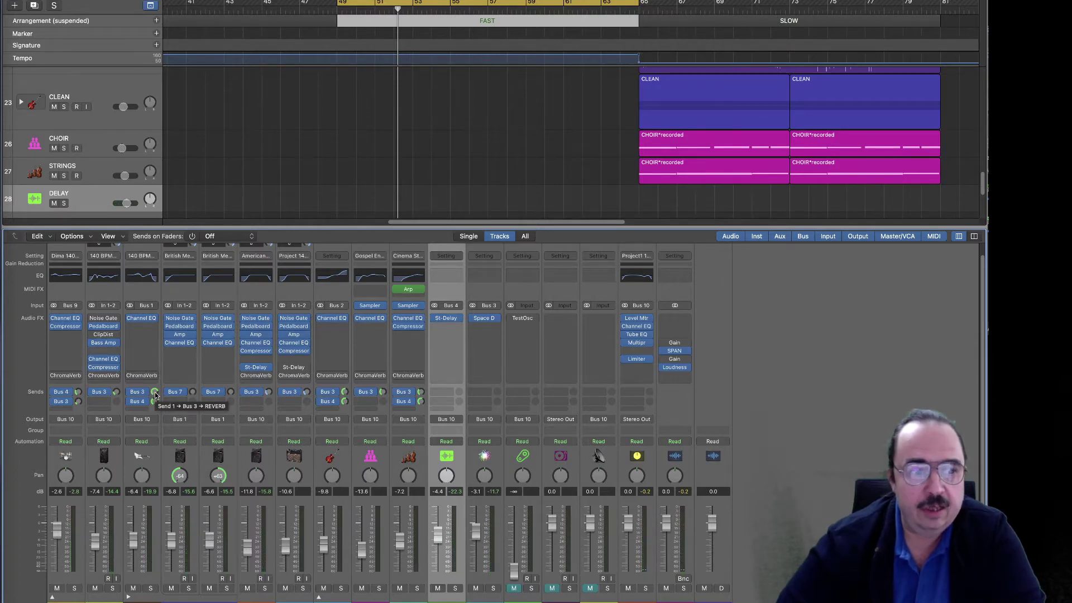
Step: Solo the reverb return and, during playback, lower the RIFF bus's Bus 3 send to about -21.8 dB
mouse_move(154, 391)
left_mouse_down()
mouse_move(154, 407)
mouse_move(154, 396)
left_mouse_up()
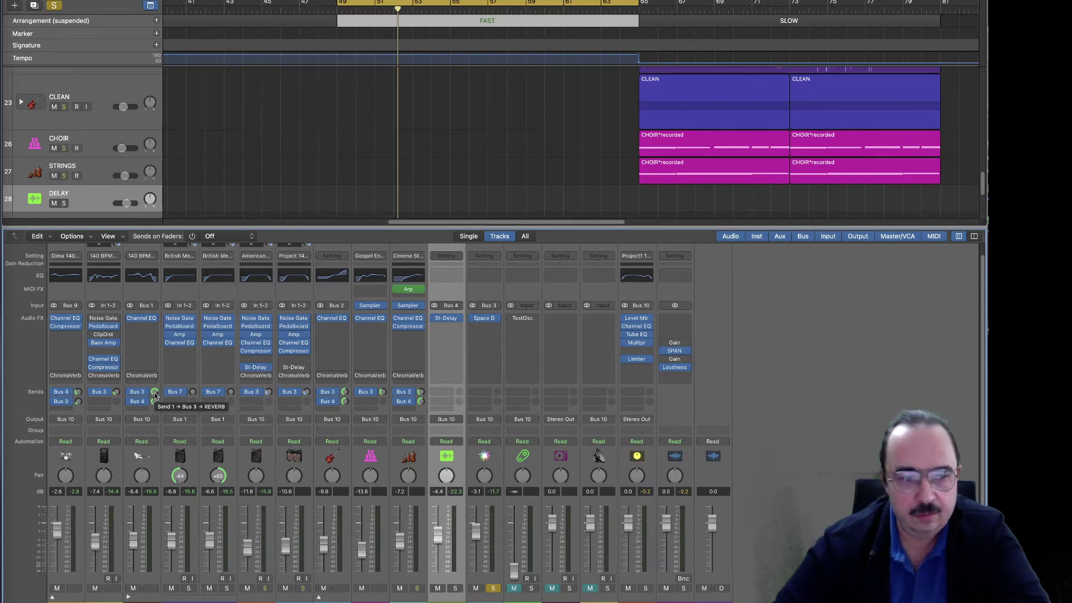
key("space")
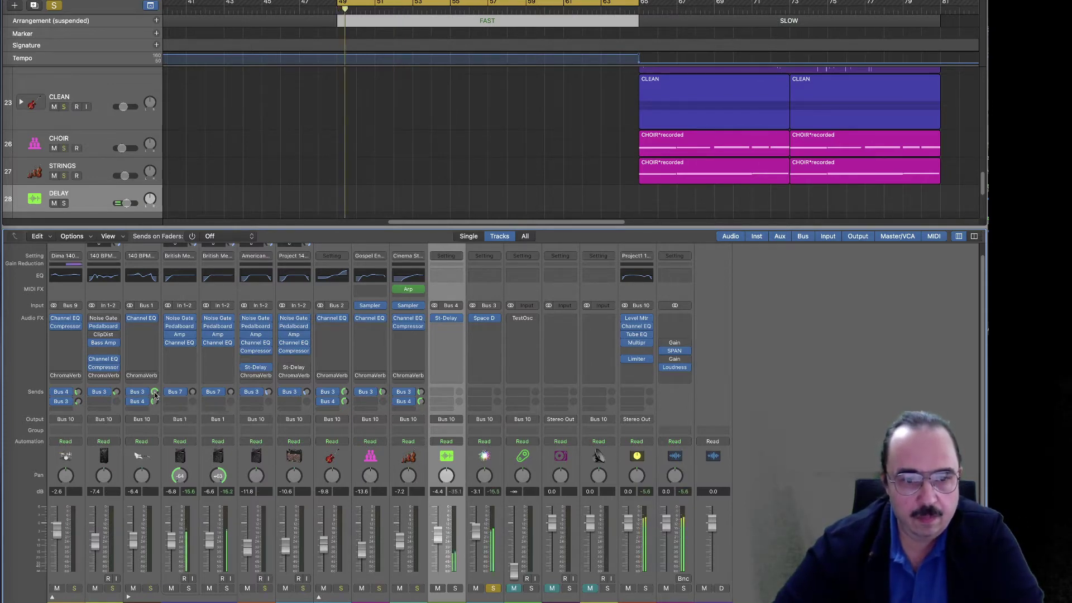
left_click(154, 391)
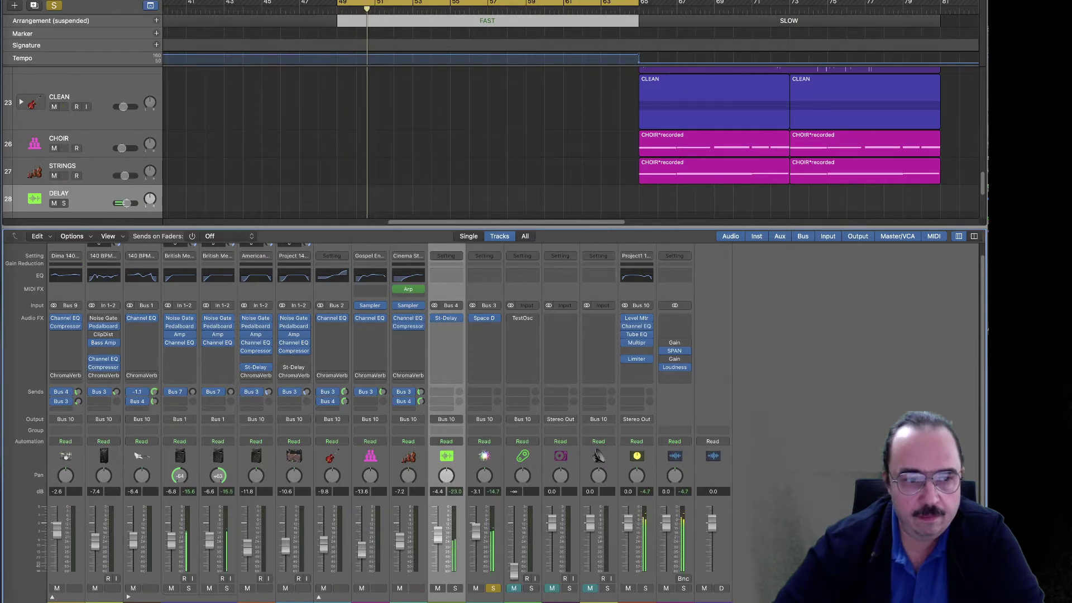
left_click_drag(154, 392, 155, 422)
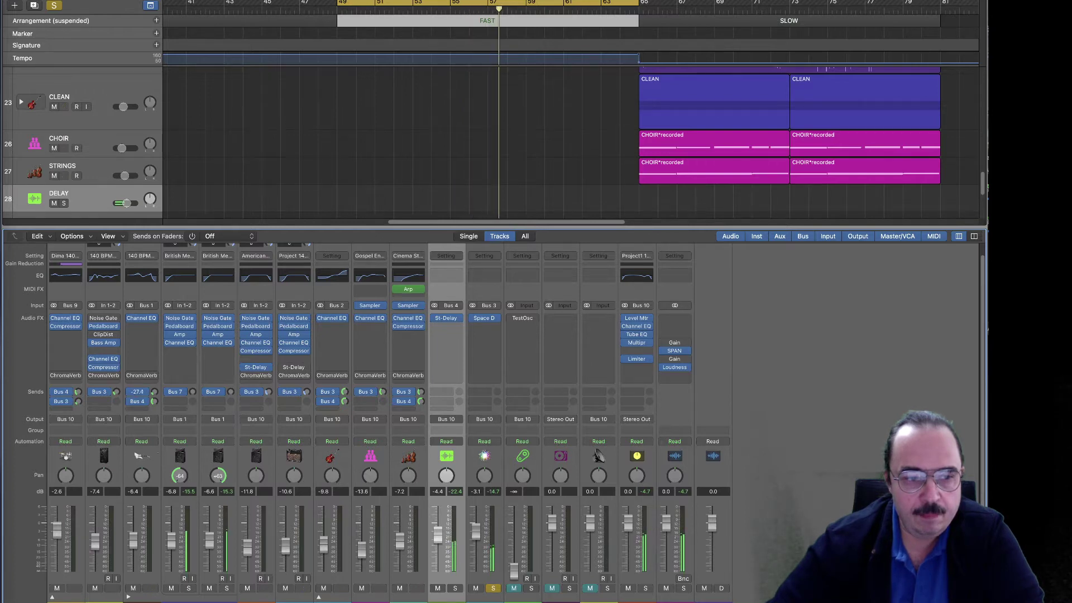
left_click_drag(154, 391, 154, 393)
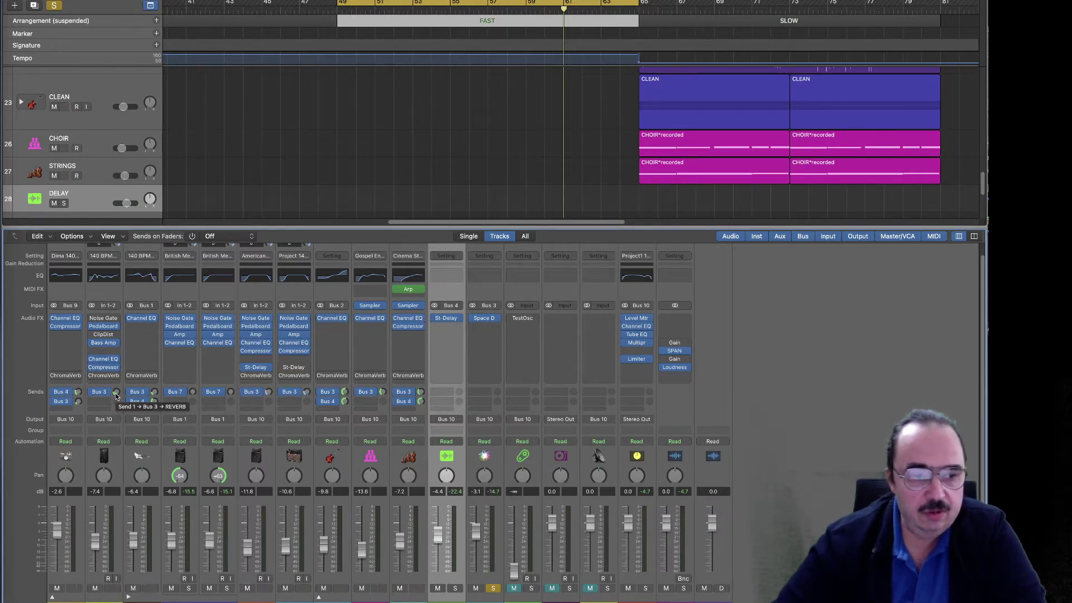
Step: Play the soloed reverb return, adjust the drum channel's Bus 3 send, and check the RIFF and bass send levels
key("space")
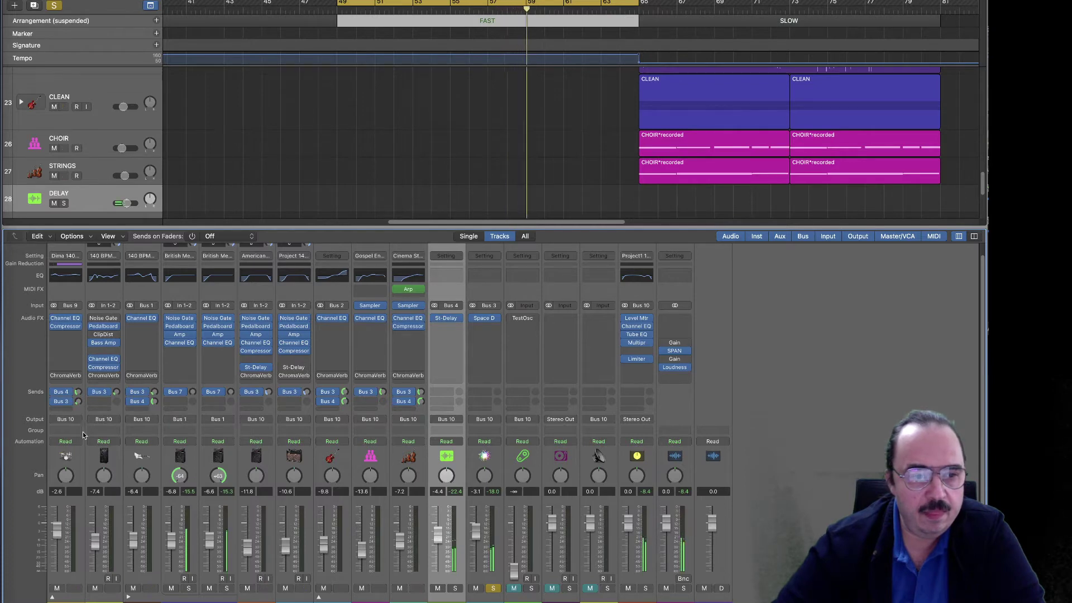
left_click_drag(78, 402, 78, 406)
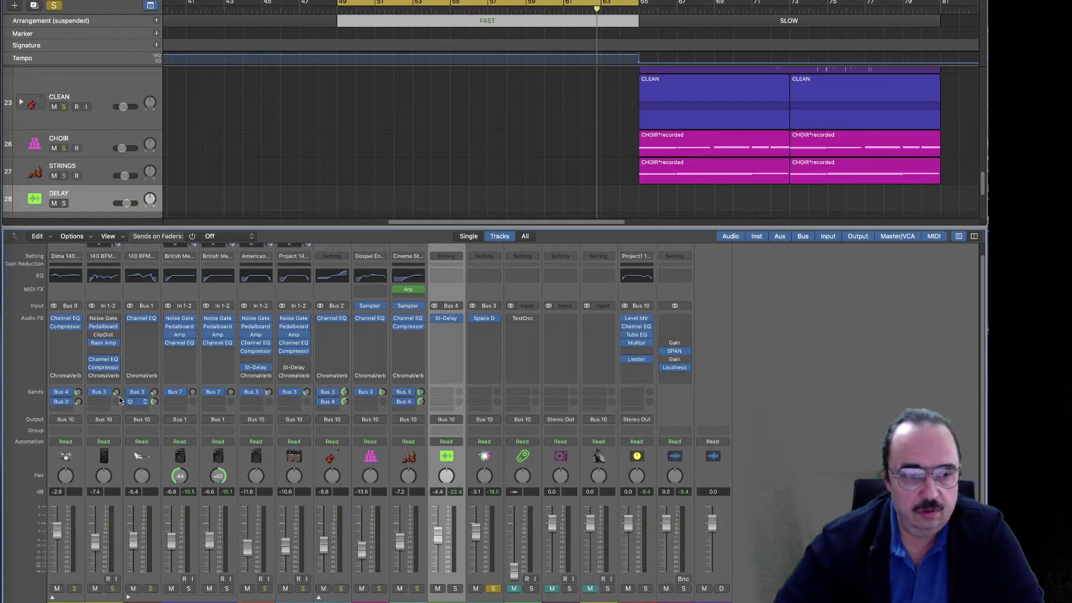
left_click(155, 393)
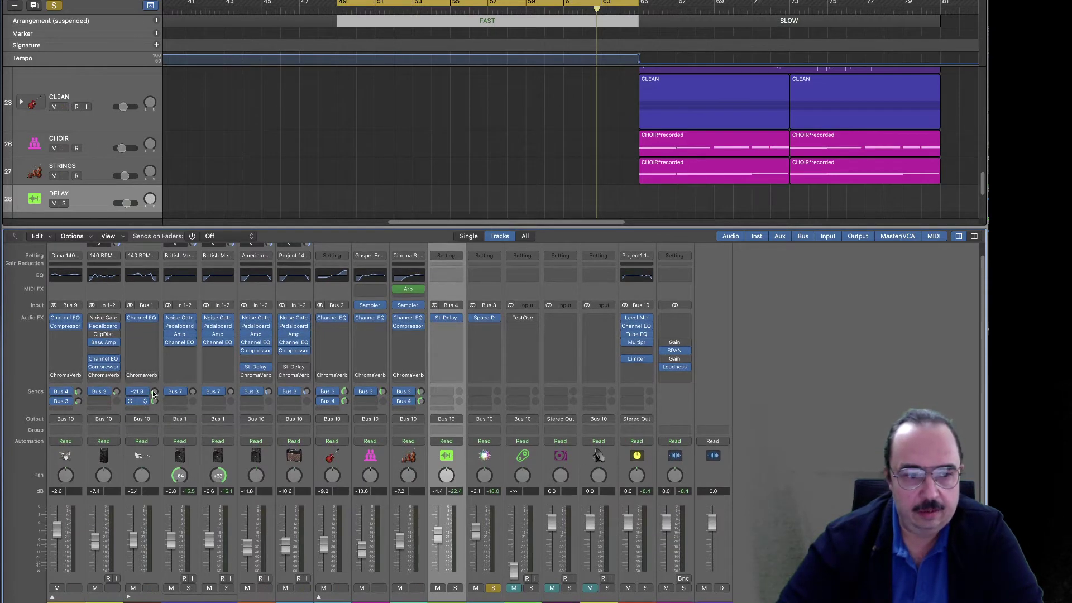
left_click(142, 600)
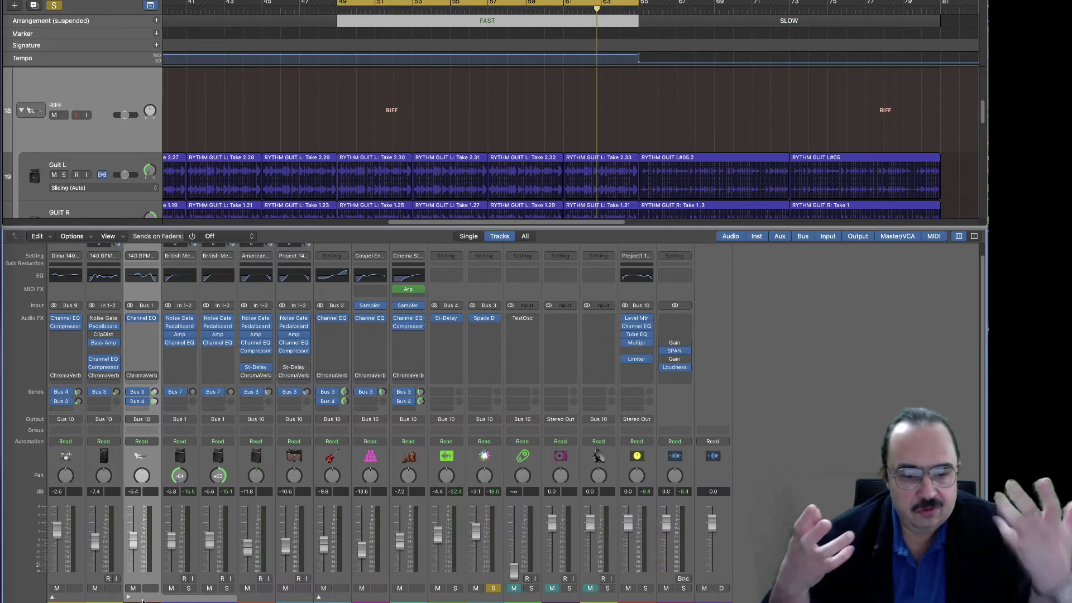
left_click(78, 401)
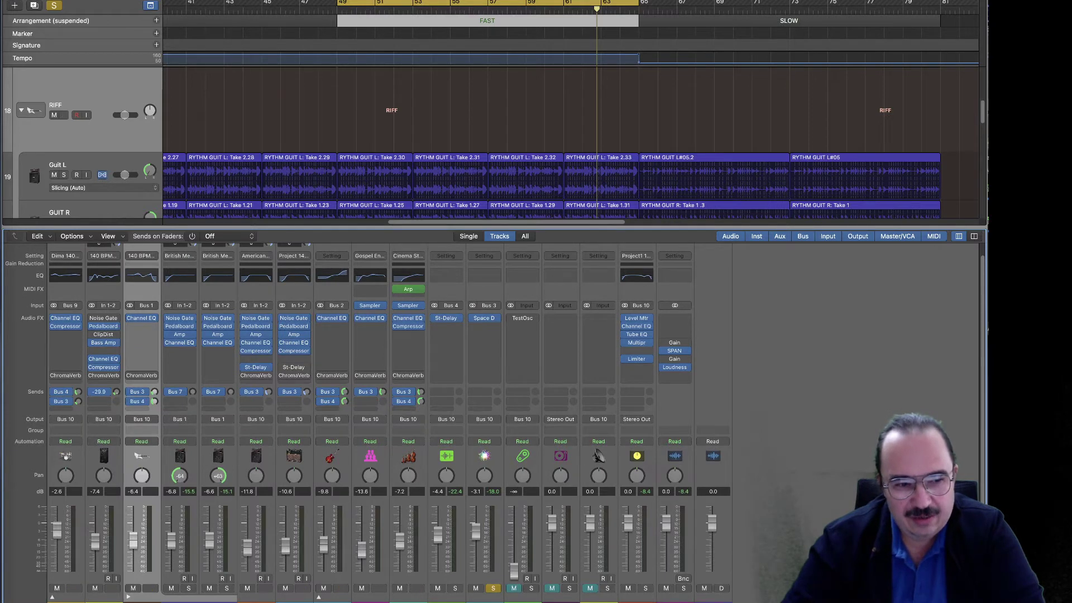
Step: Set the gain of the 200 Hz band to 5.5 dB in the Space Designer output EQ on the reverb return
left_click(485, 319)
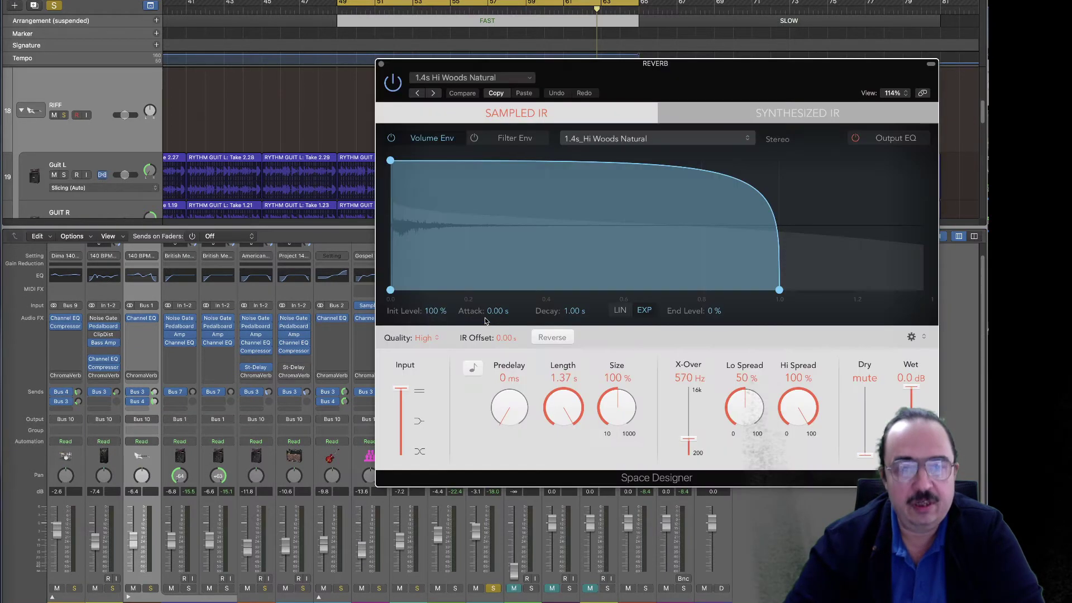
left_click(887, 140)
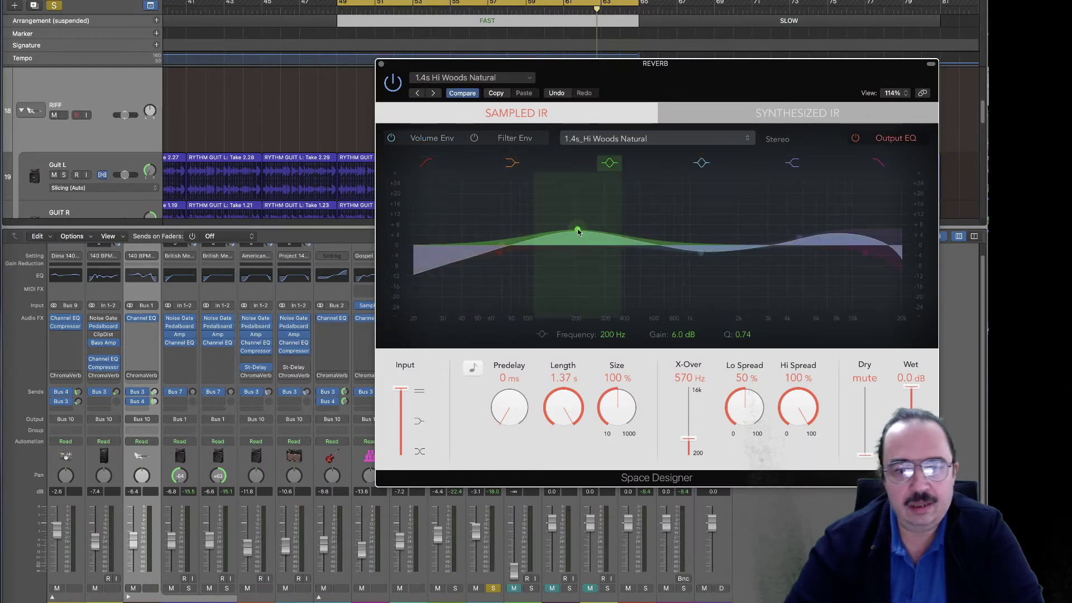
mouse_move(578, 231)
left_mouse_down()
mouse_move(588, 235)
mouse_move(577, 232)
left_mouse_up()
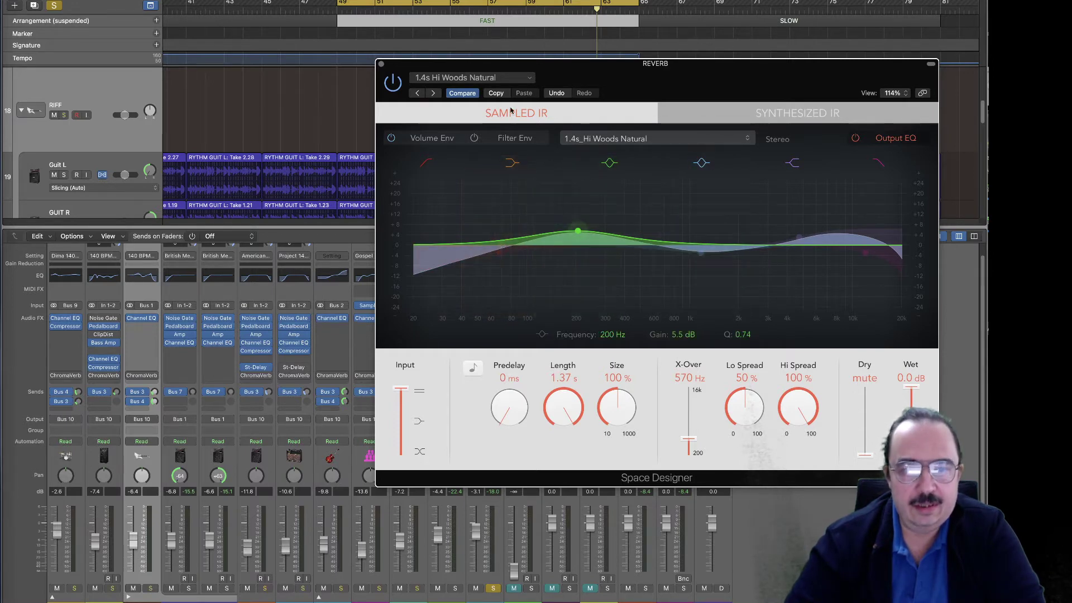
left_click(382, 65)
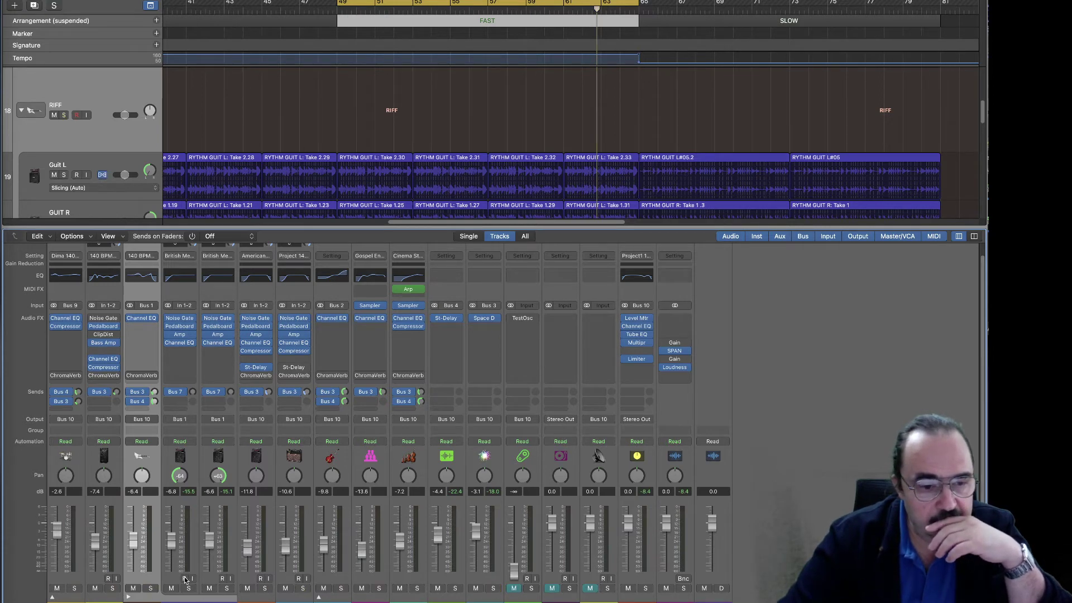
Step: Audition the SOLO FAST channel in solo, clear its solo, and mute it for playing the rest of the mix
left_click(264, 589)
key("space")
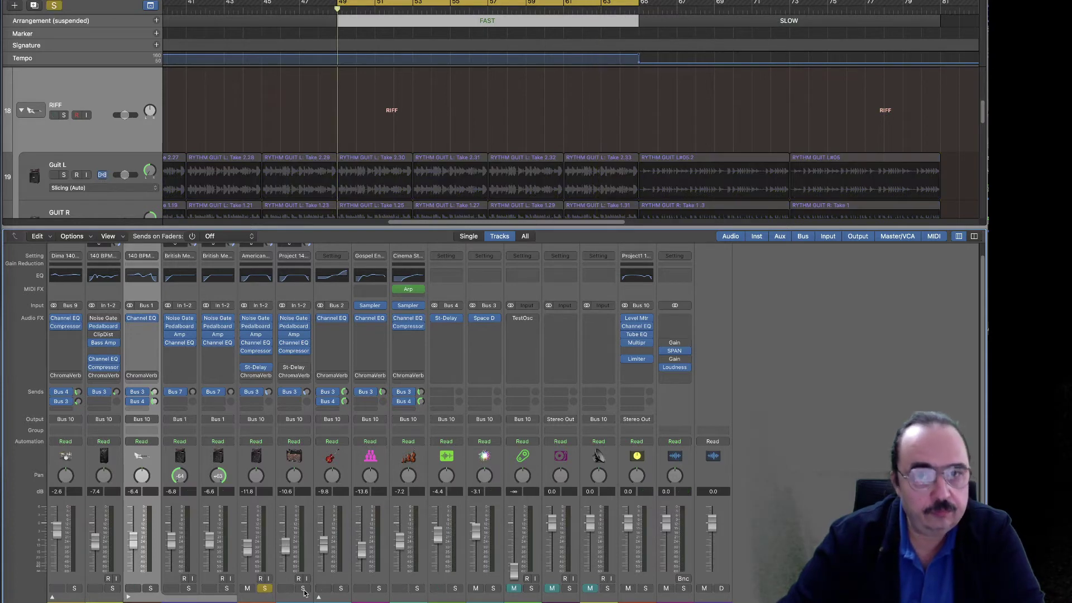
left_click(265, 588)
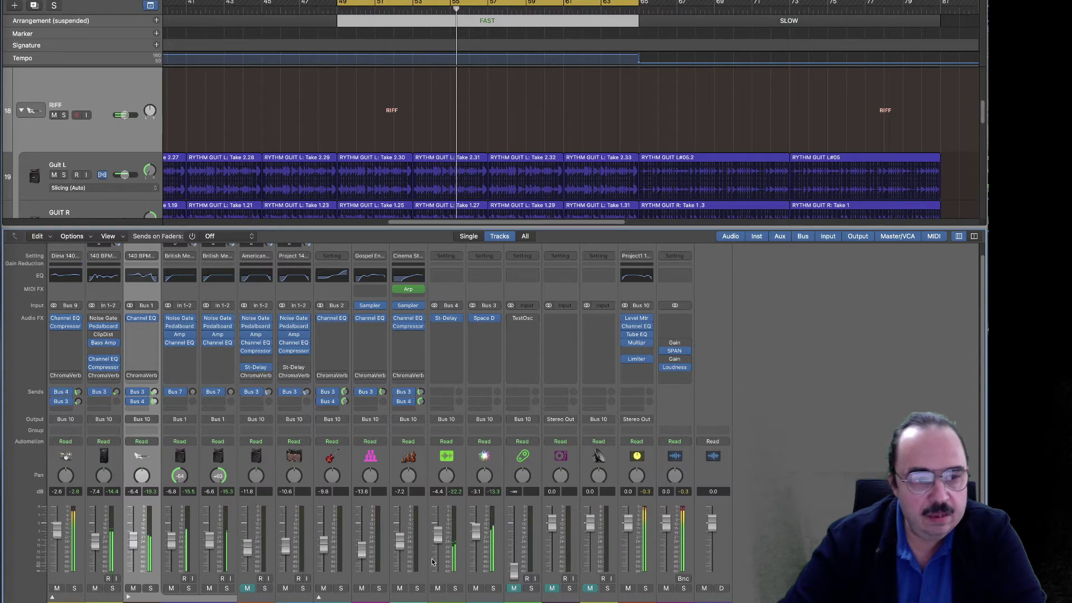
Step: Raise the RIFF bus's Bus 3 send to about +0.6 dB and compare the mix with the reverb return muted
left_click(71, 402)
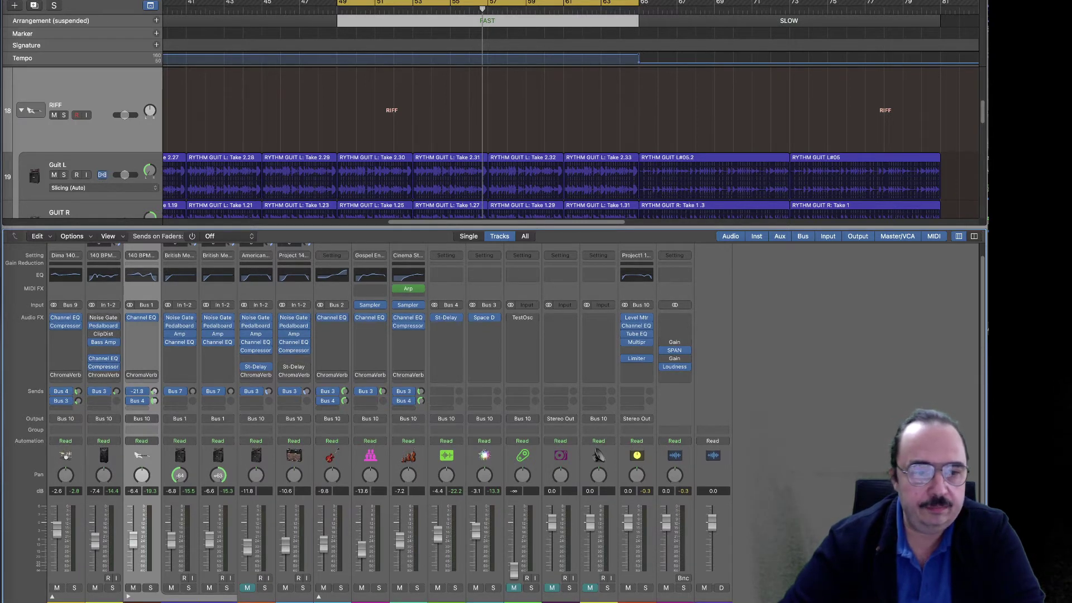
key("space")
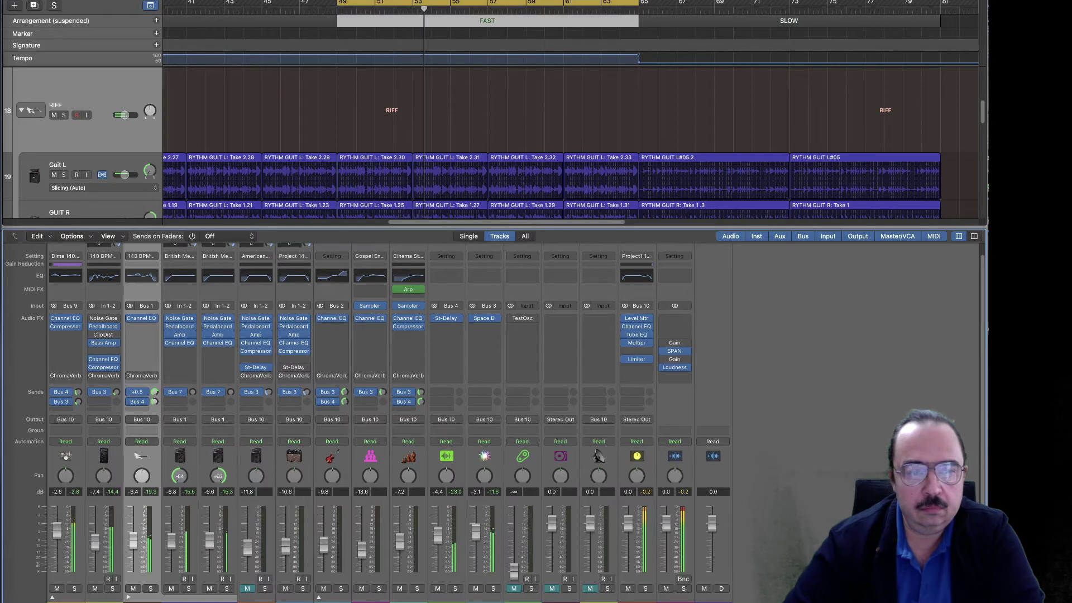
left_click_drag(155, 398, 155, 395)
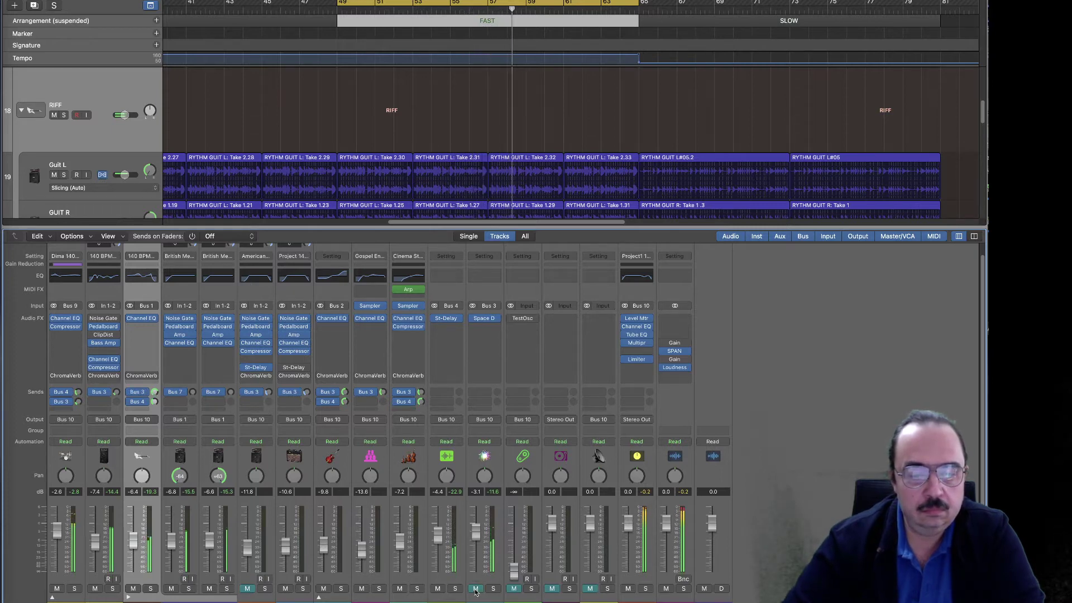
Step: Check the reverb return's Space Designer and lower the RIFF bus's Bus 3 send to about -18.4 dB, auditioning the mix
left_click(485, 321)
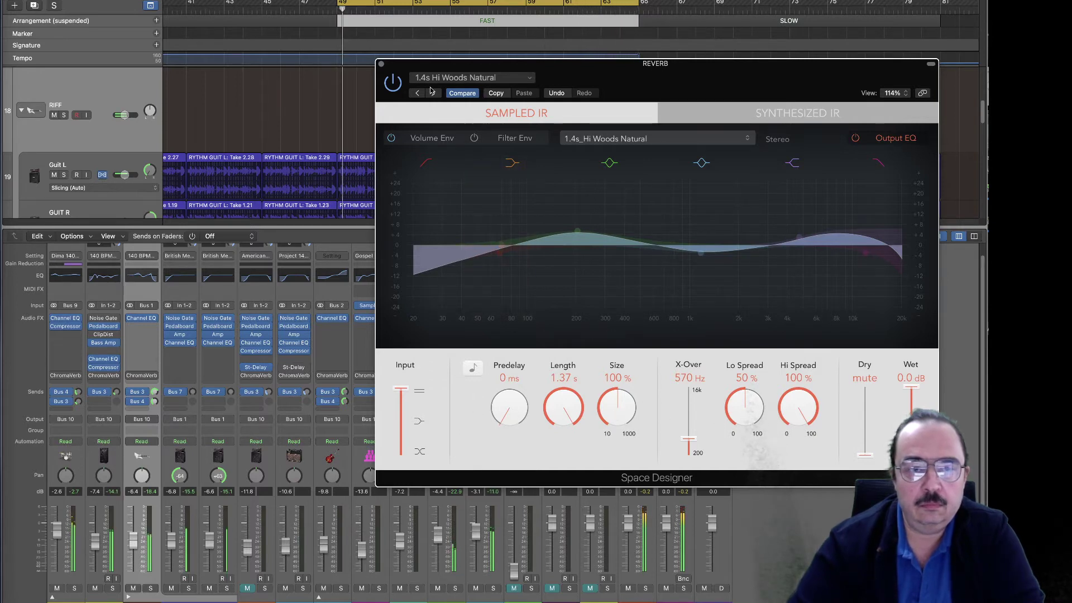
left_click(381, 65)
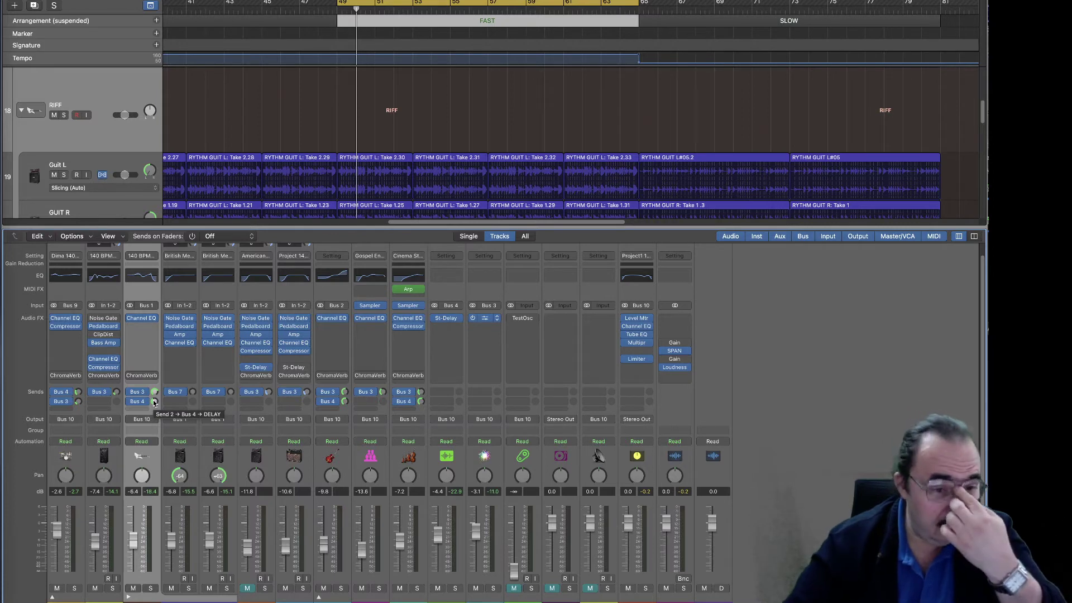
left_click_drag(154, 391, 154, 397)
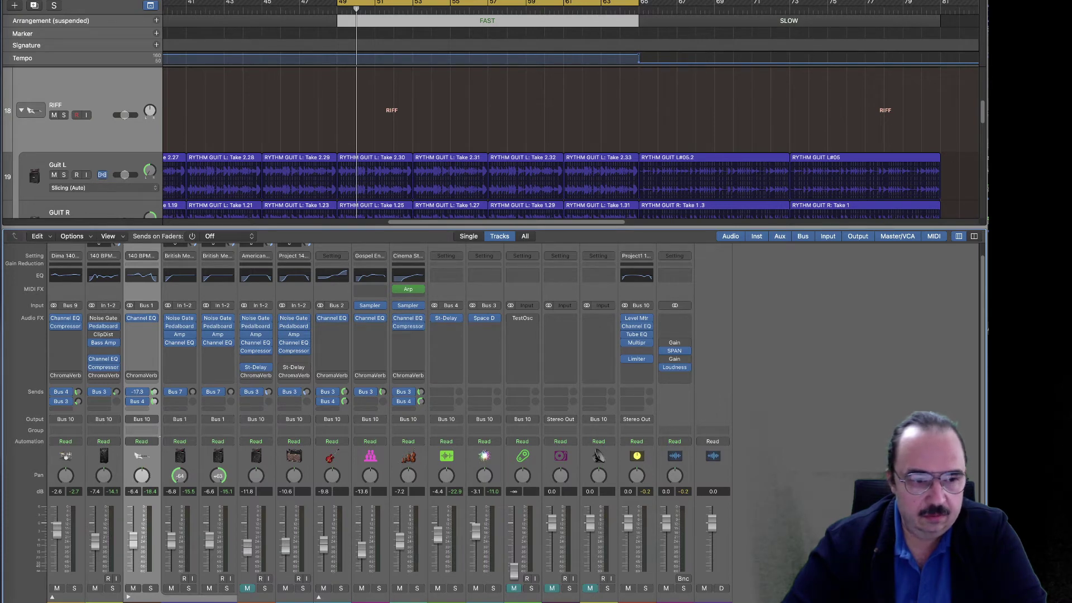
key("space")
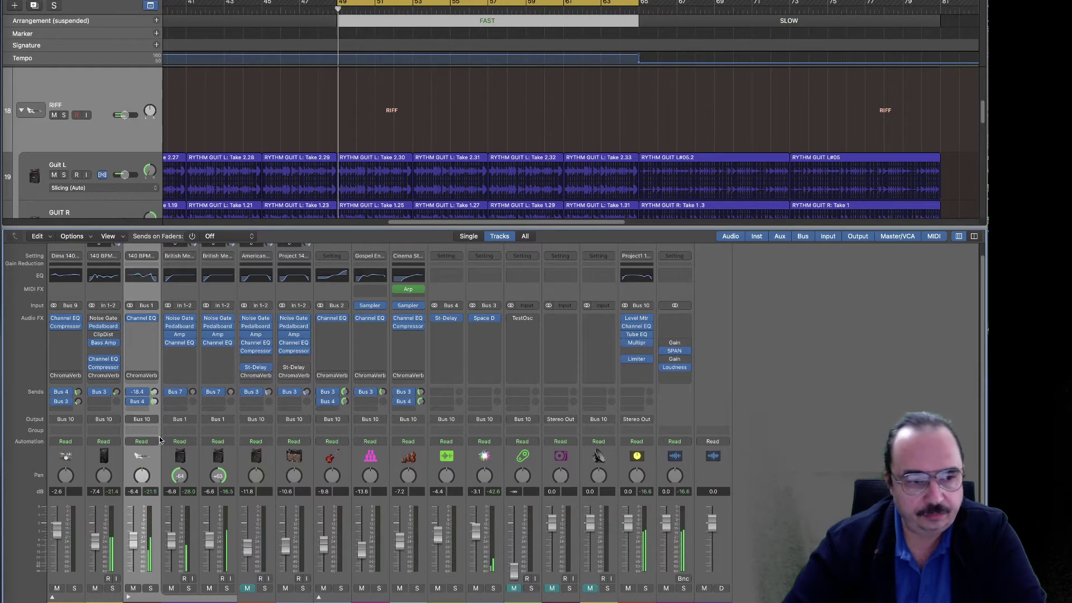
left_click(155, 397)
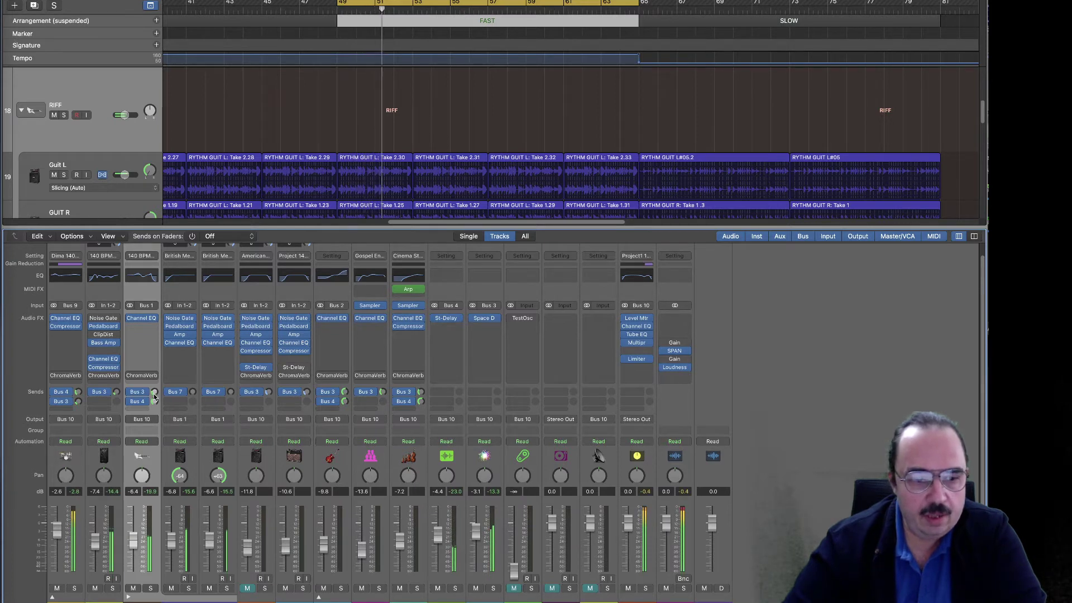
Step: Unmute the SOLO FAST channel and adjust its Bus 3 send to the reverb while playing the FAST section
left_click(268, 391)
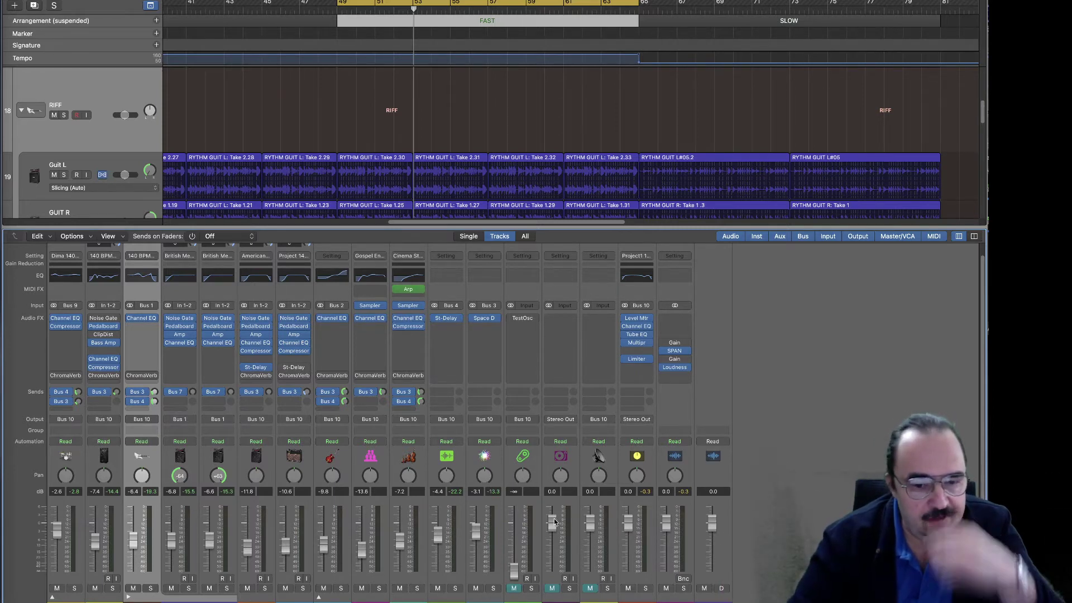
key("space")
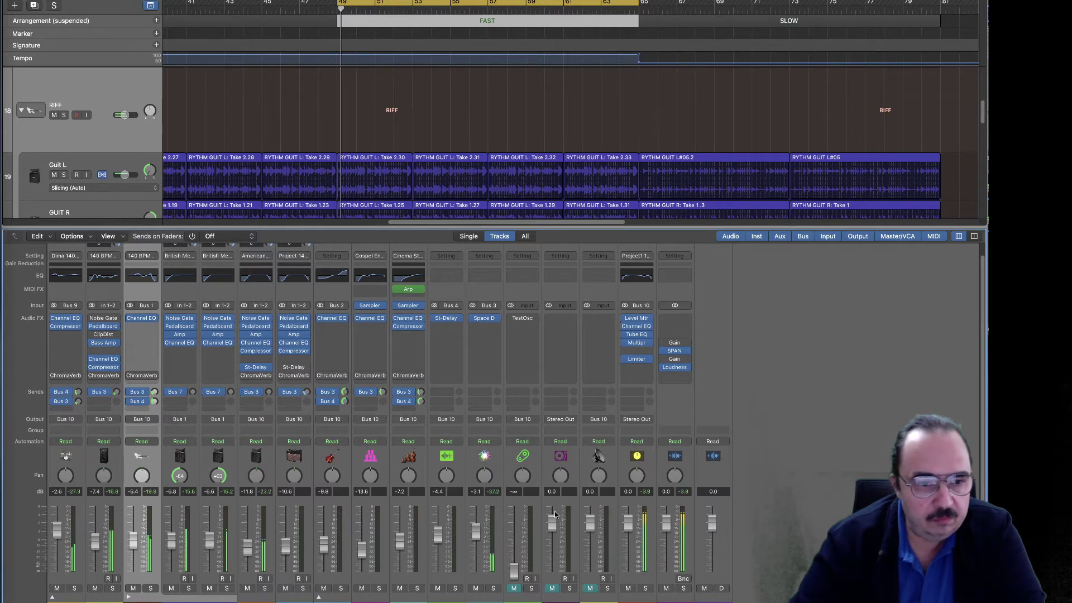
left_click_drag(268, 394, 269, 392)
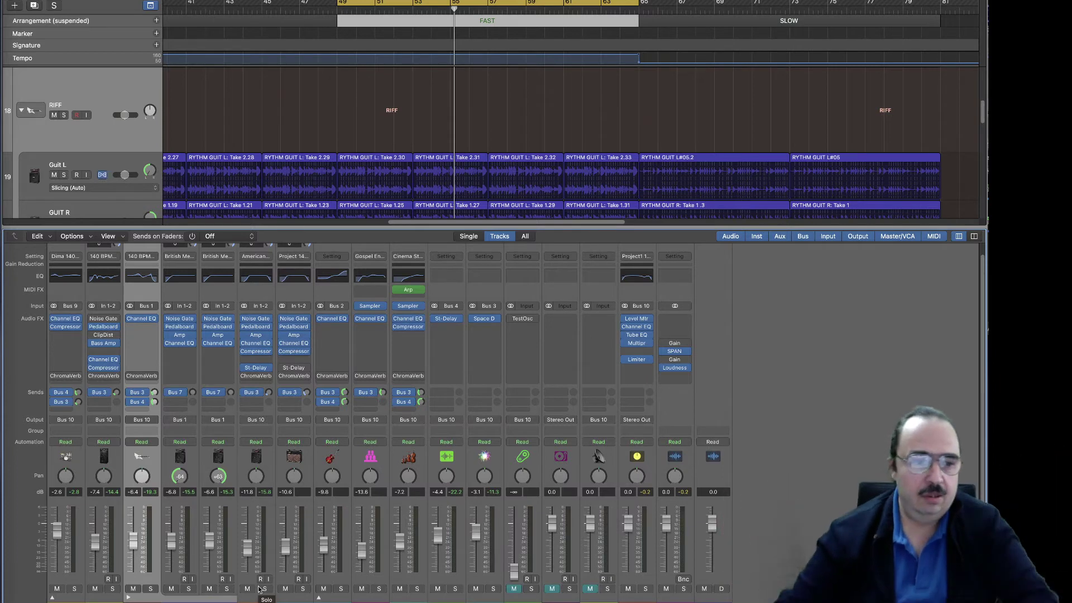
left_click(268, 393)
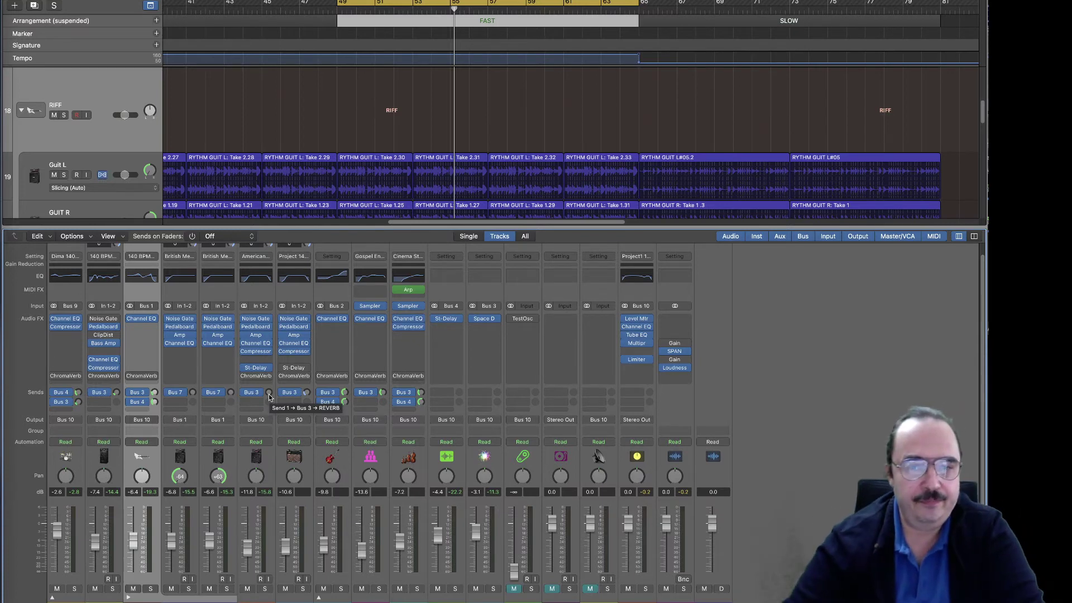
key("space")
mouse_move(269, 393)
left_mouse_down()
mouse_move(268, 413)
mouse_move(268, 396)
left_mouse_up()
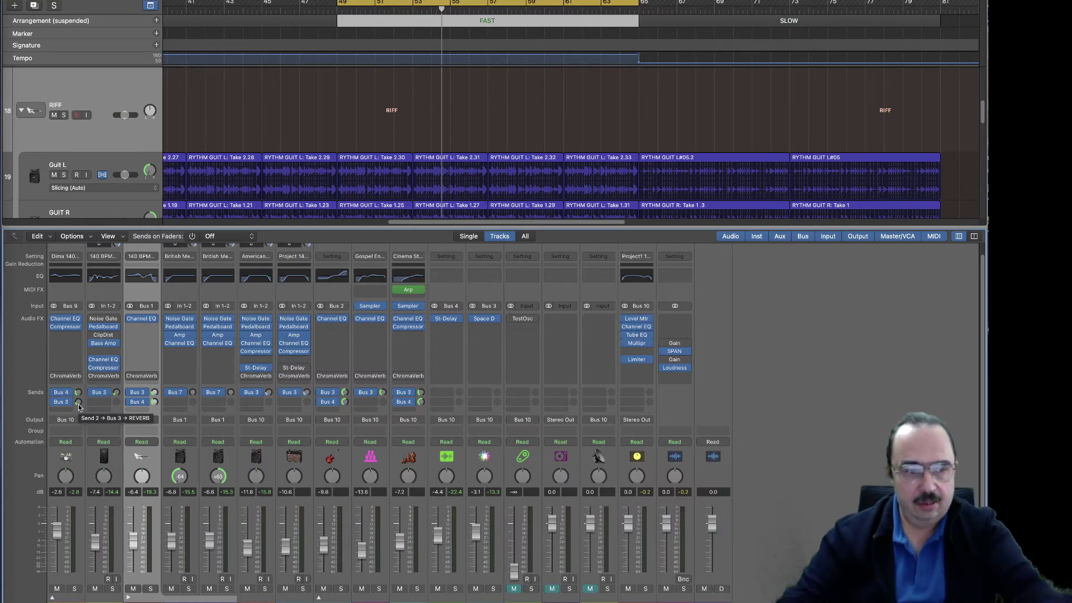
Step: Set the drum channel's Bus 3 send to about -14.6 dB and readjust the RIFF bus's Bus 3 send during playback
left_click_drag(113, 396, 113, 399)
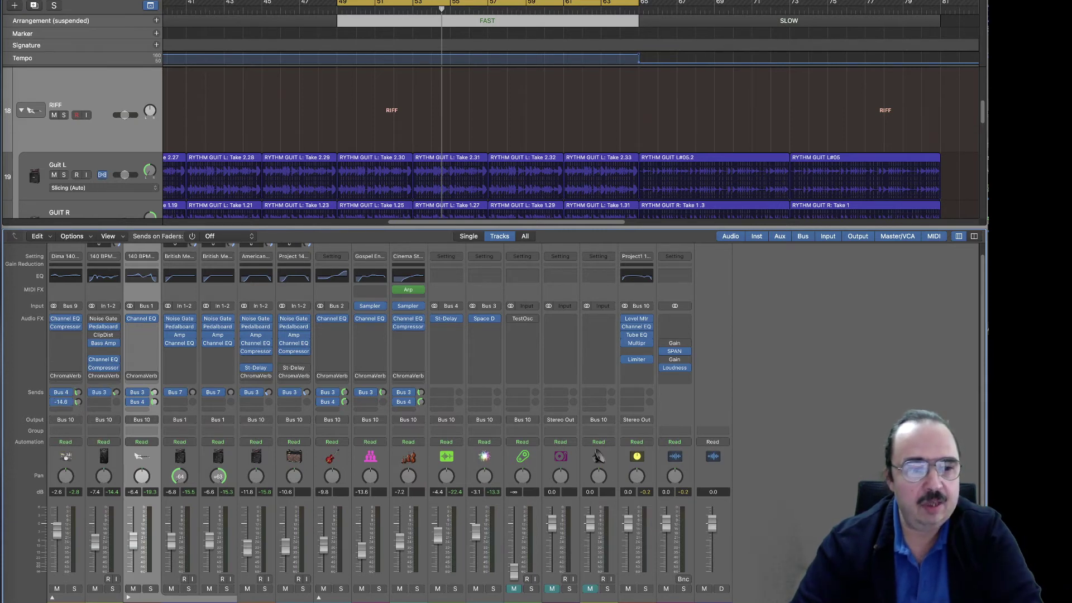
key("space")
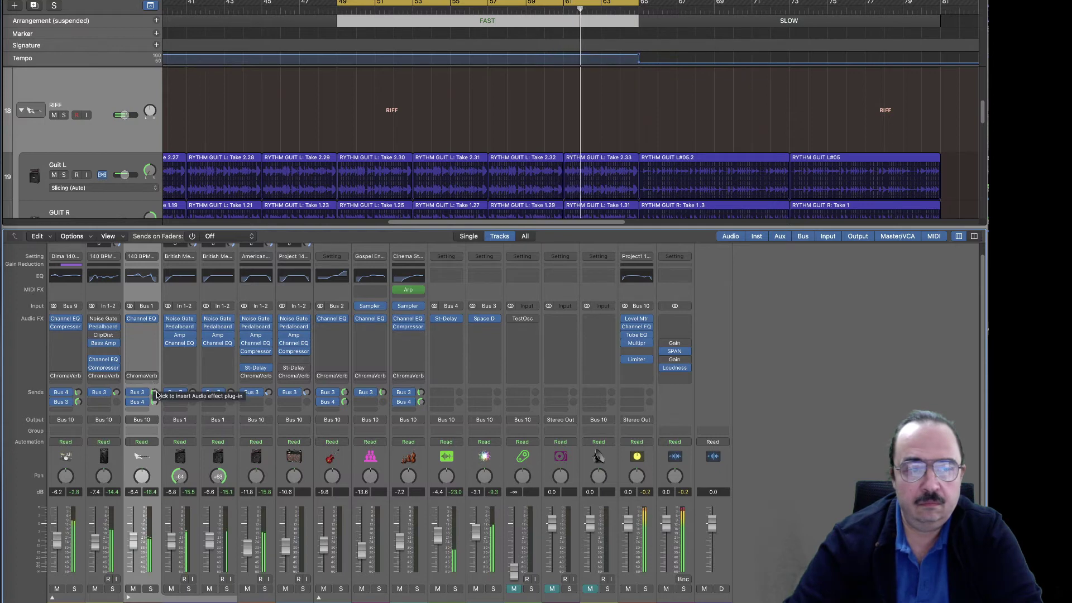
left_click_drag(155, 393, 155, 399)
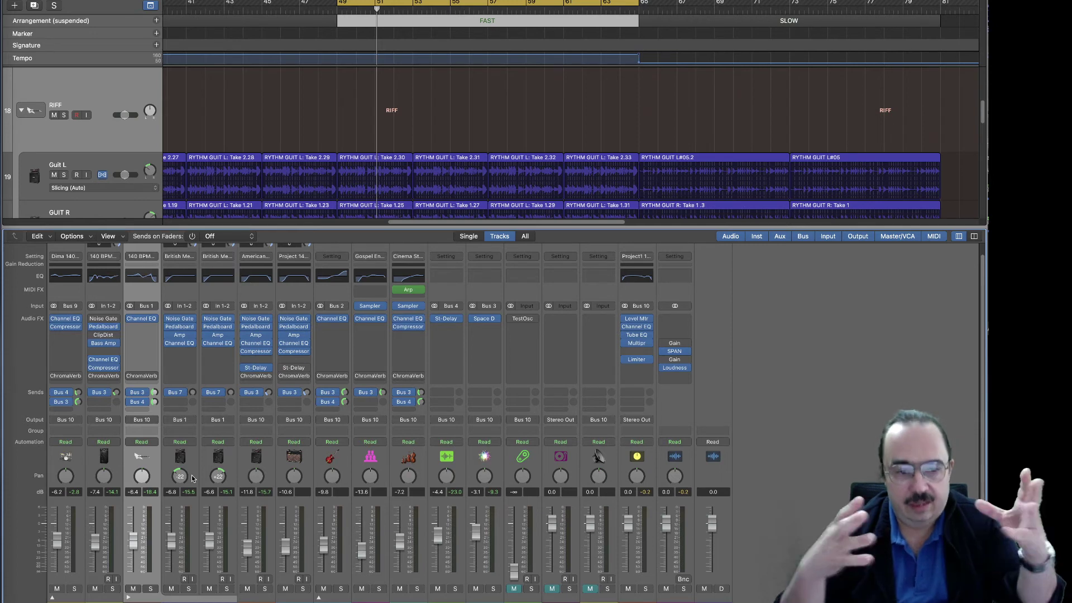
key("space")
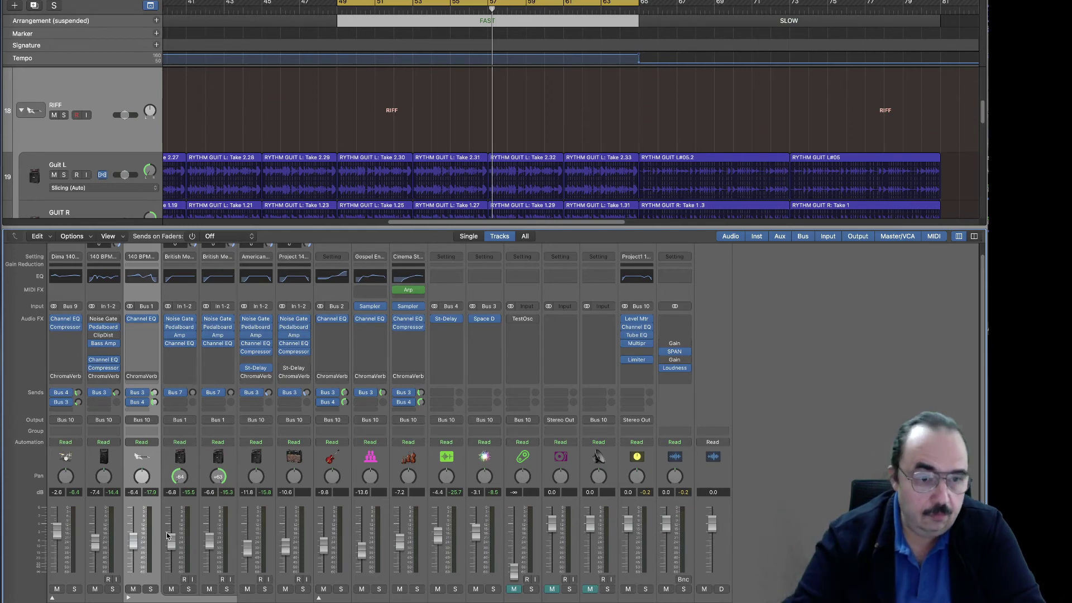
Step: Play the FAST section and raise the SOLO FAST channel's volume to -11.0 dB
key("space")
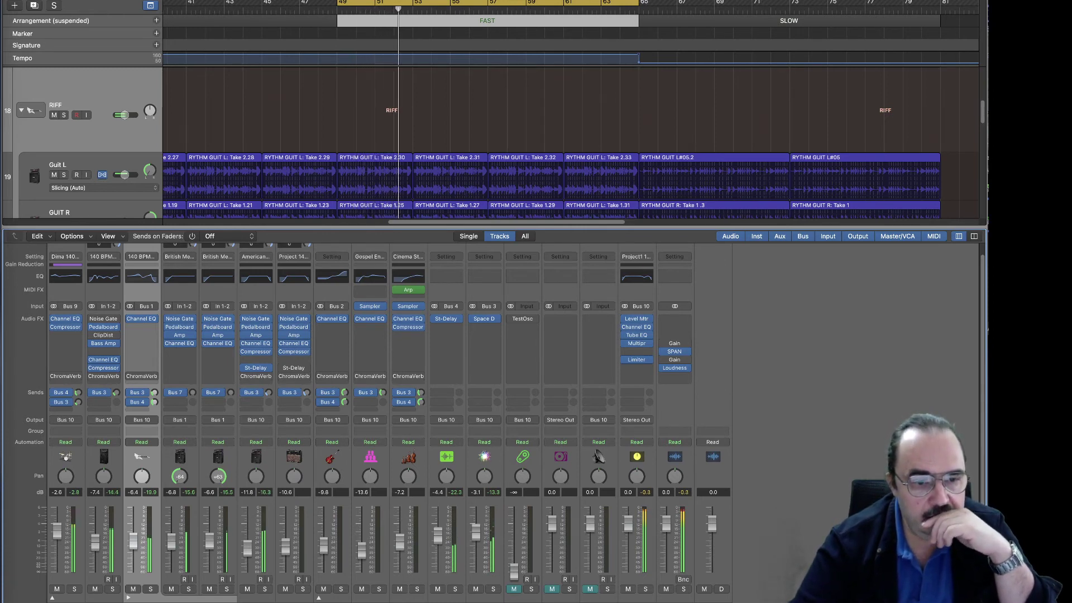
mouse_move(254, 368)
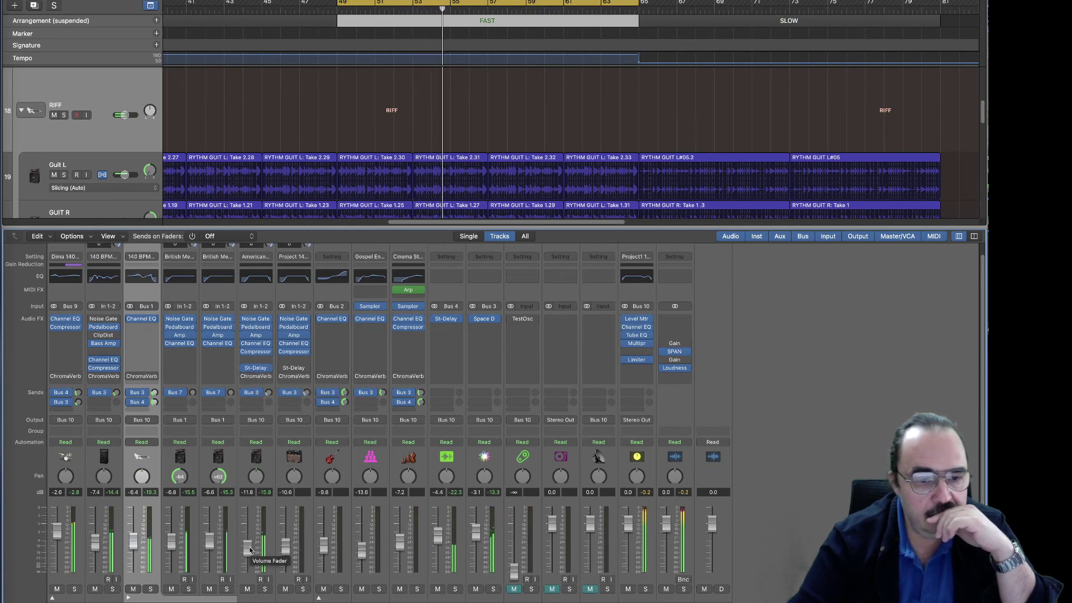
left_click_drag(249, 552, 251, 548)
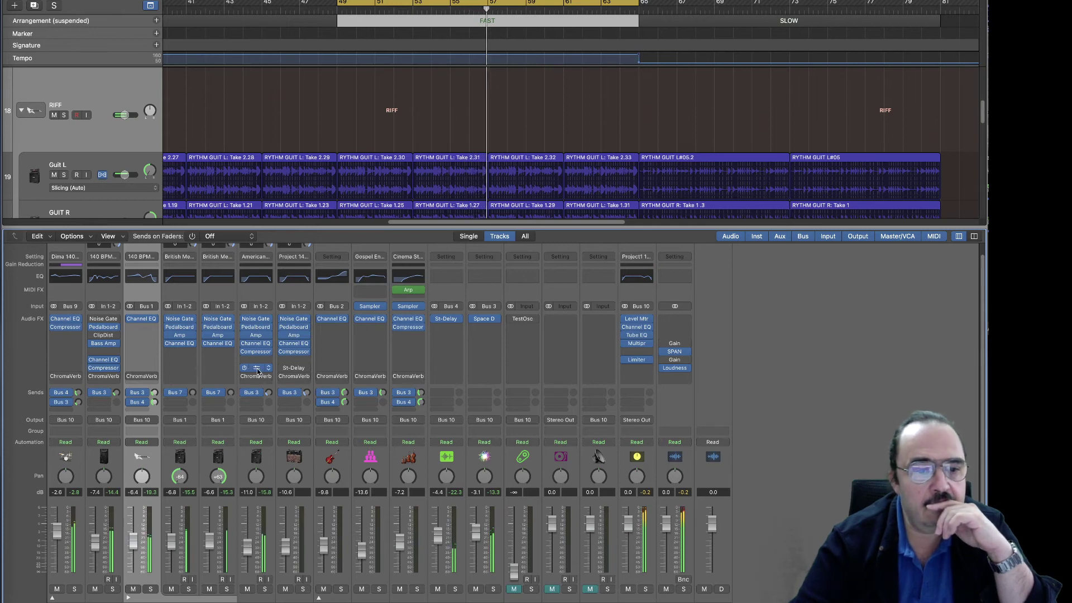
Step: Set the left and right delay notes to 1/16 in the Stereo Delay on the SOLO FAST channel
left_click(446, 318)
left_click(690, 120)
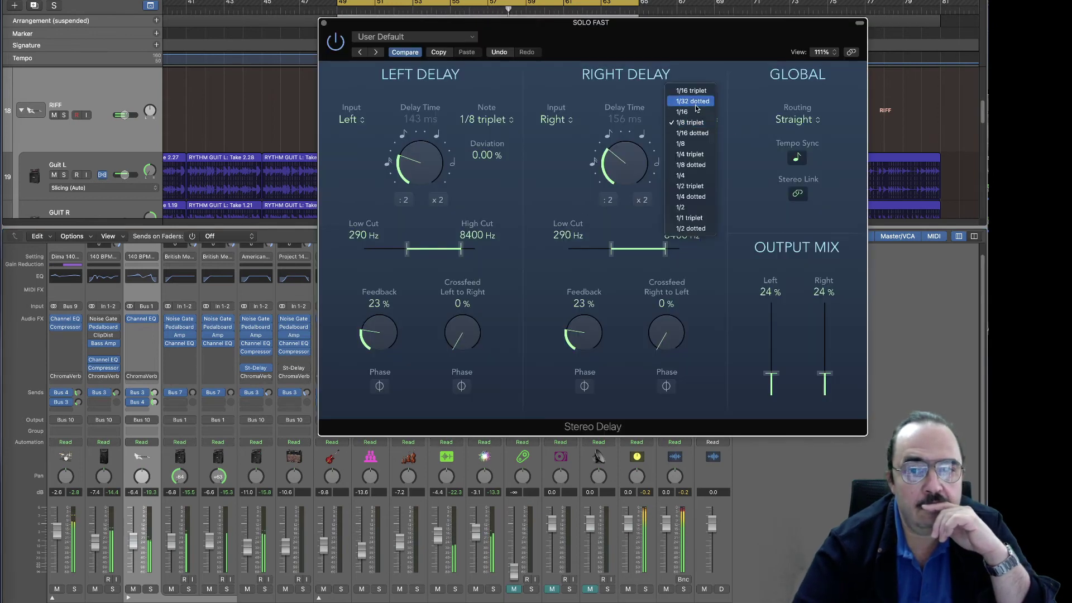
left_click(696, 113)
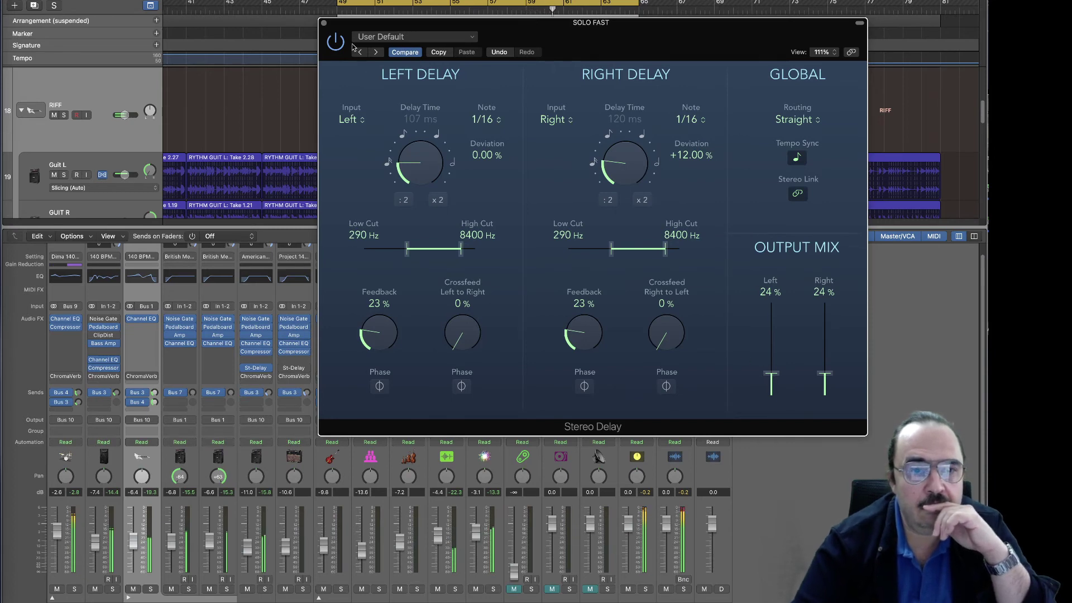
left_click(324, 24)
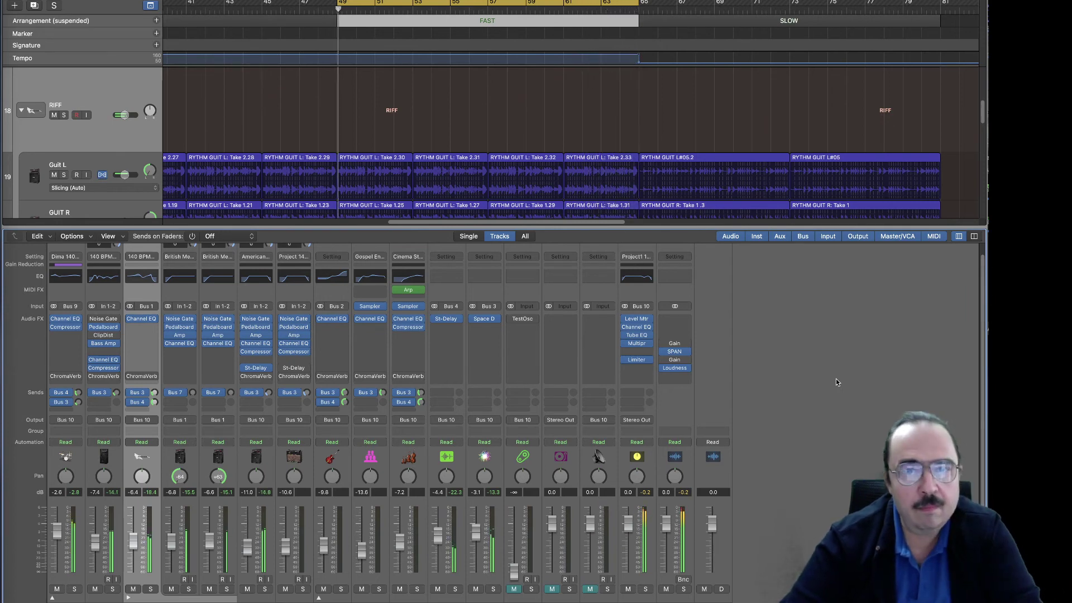
Step: Add a second send on the SOLO FAST channel, routed to Bus 4 (DELAY)
left_click(259, 403)
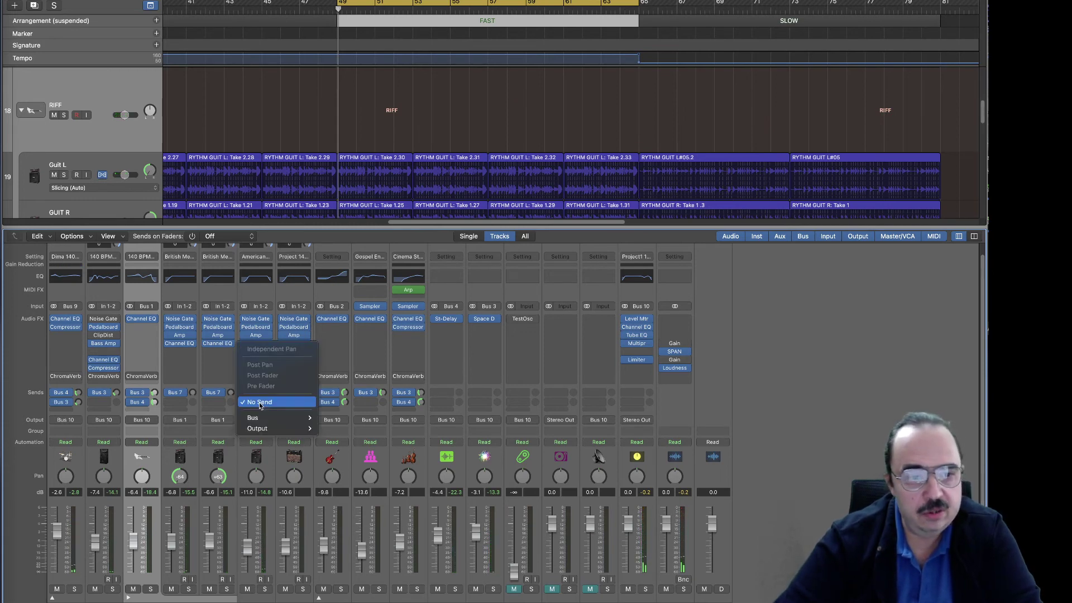
mouse_move(268, 417)
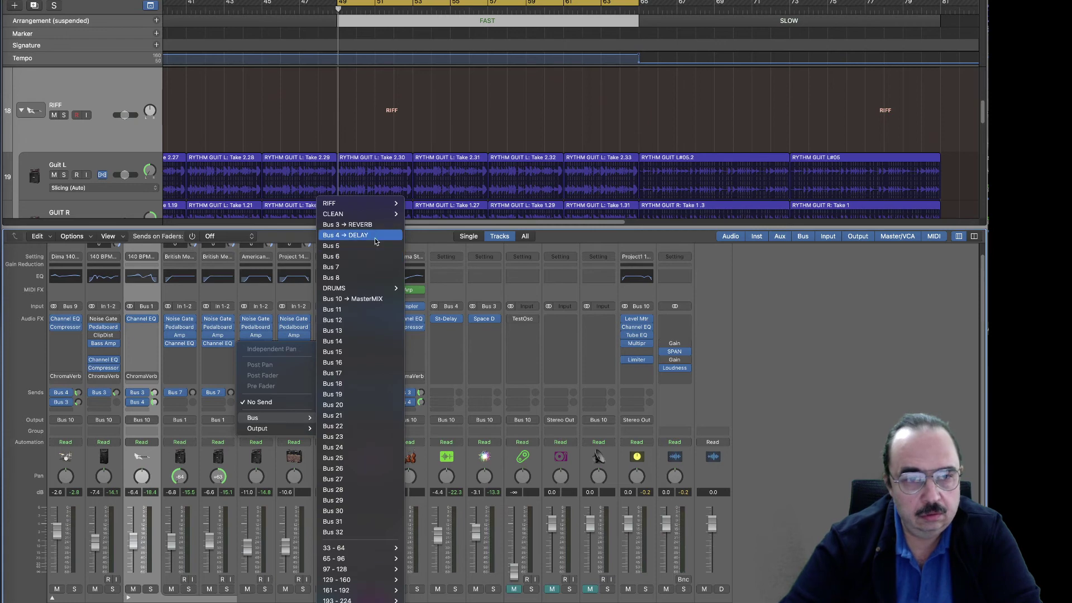
left_click(351, 235)
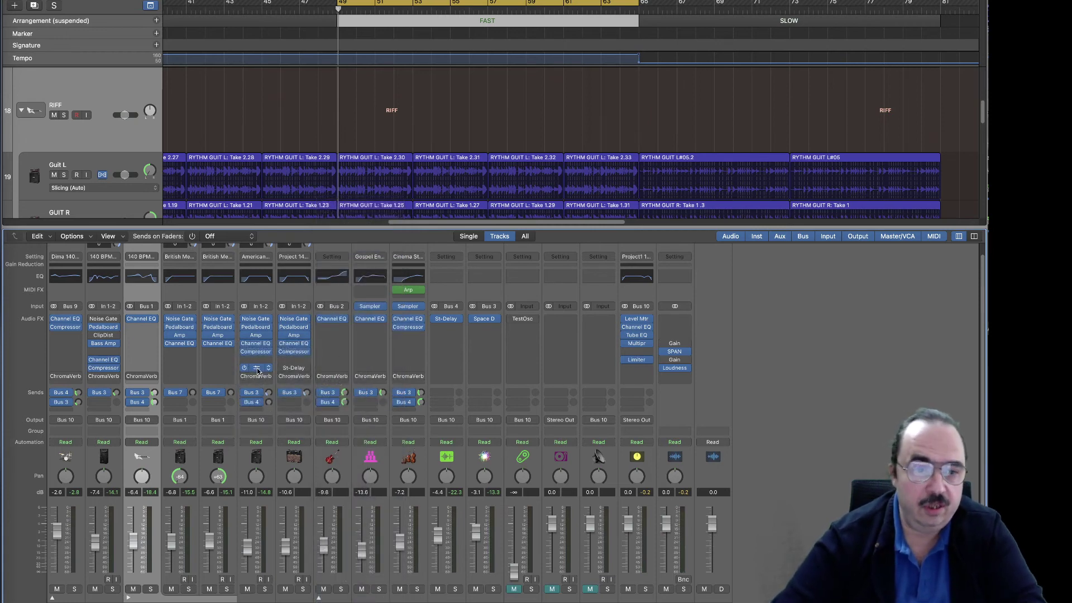
left_click_drag(293, 368, 255, 368)
Step: Solo SOLO FAST together with the delay return and set its Bus 4 send to about -29 dB while listening
left_click(266, 590)
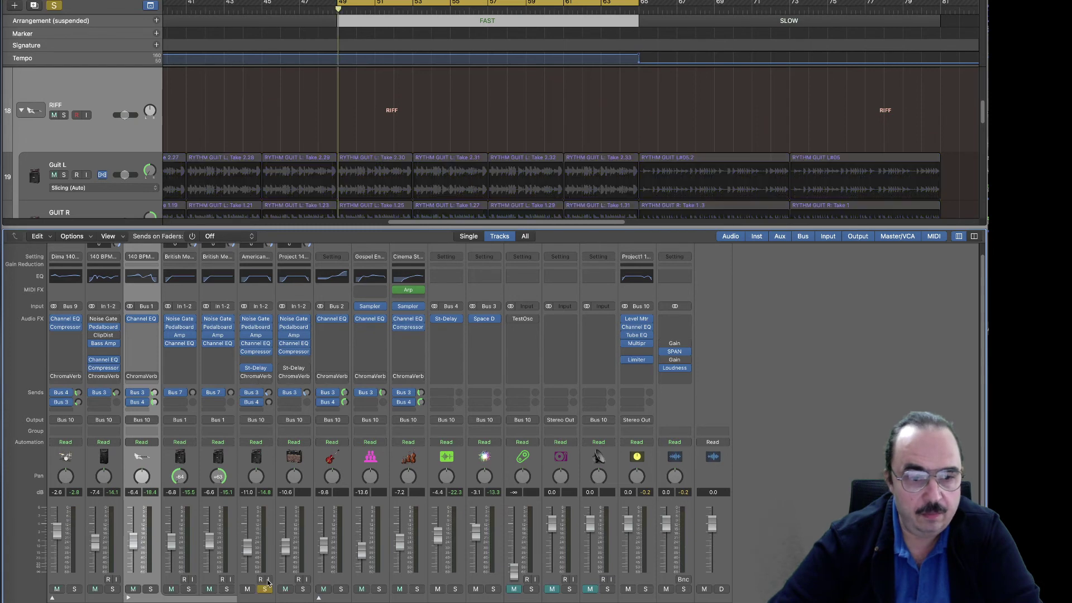
left_click(256, 368)
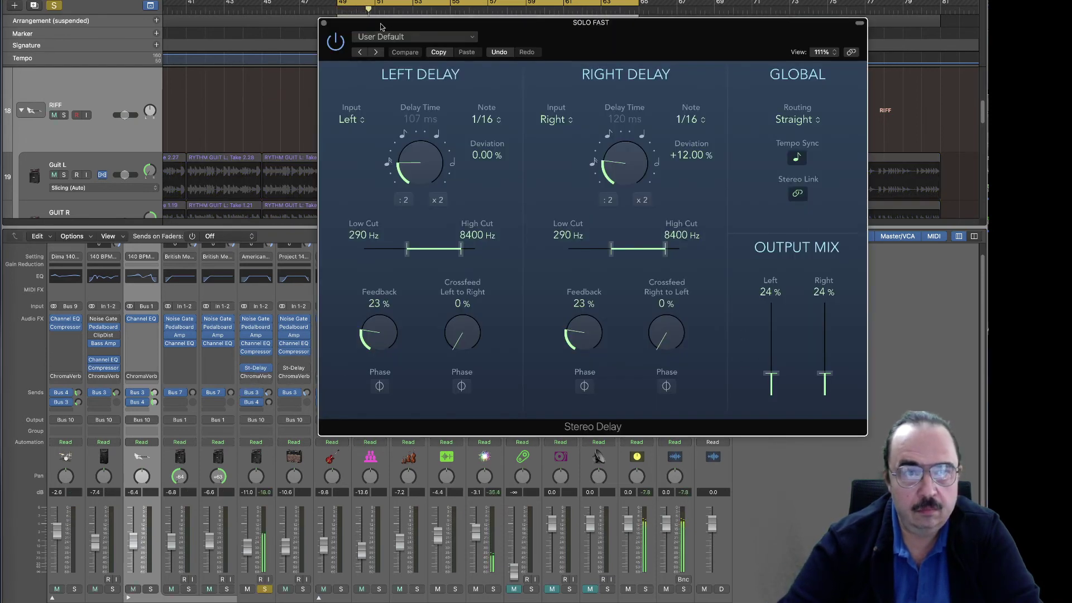
left_click(324, 23)
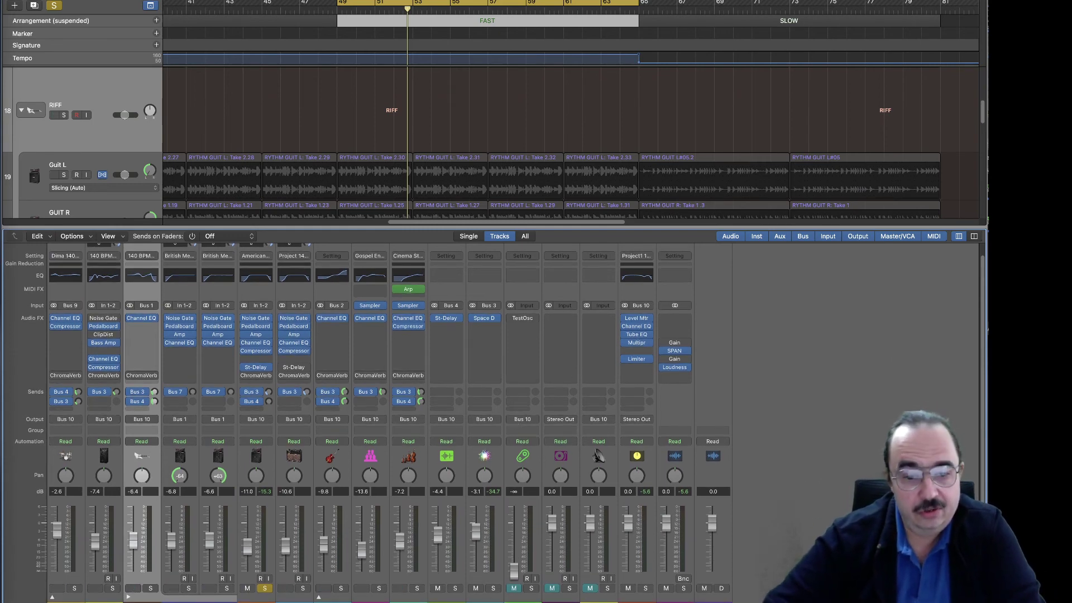
left_click(454, 589)
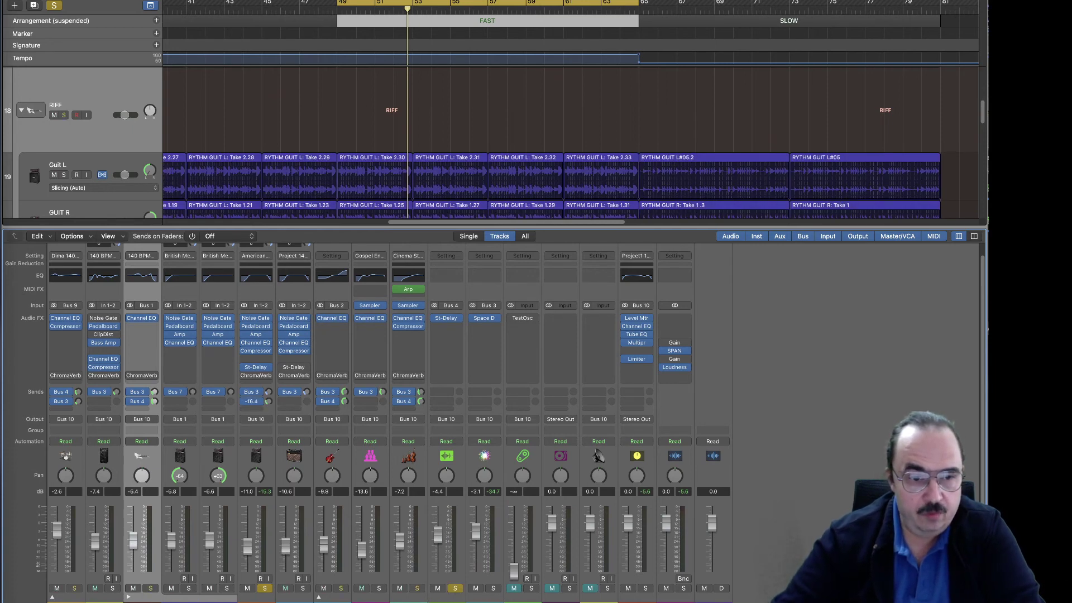
key("space")
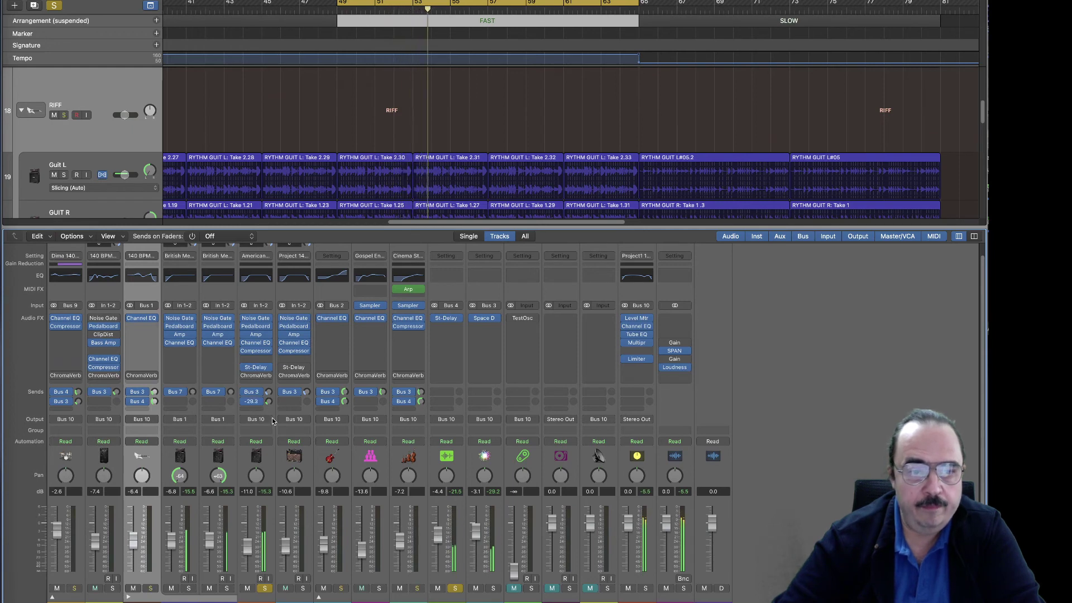
Step: Clear the solos on the delay return and SOLO FAST, and play the full mix through the FAST section
left_click(454, 587)
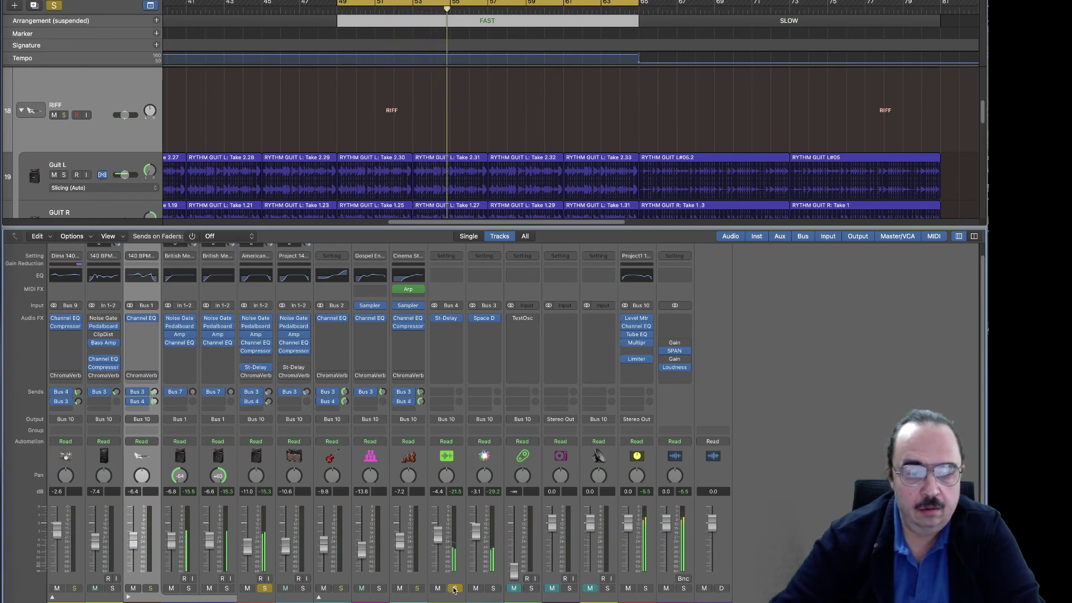
left_click(455, 589)
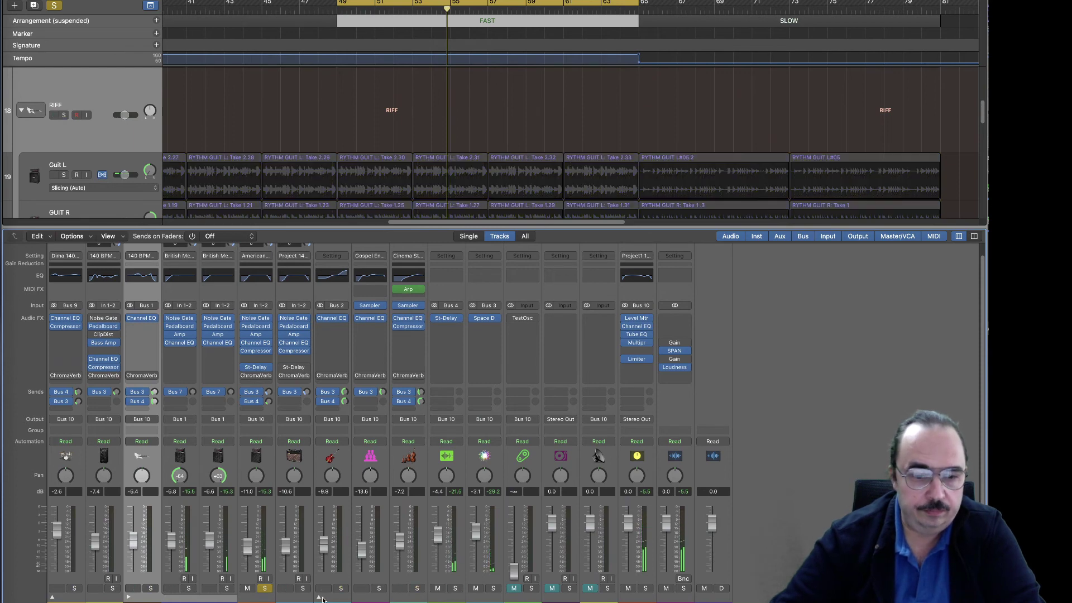
left_click(264, 588)
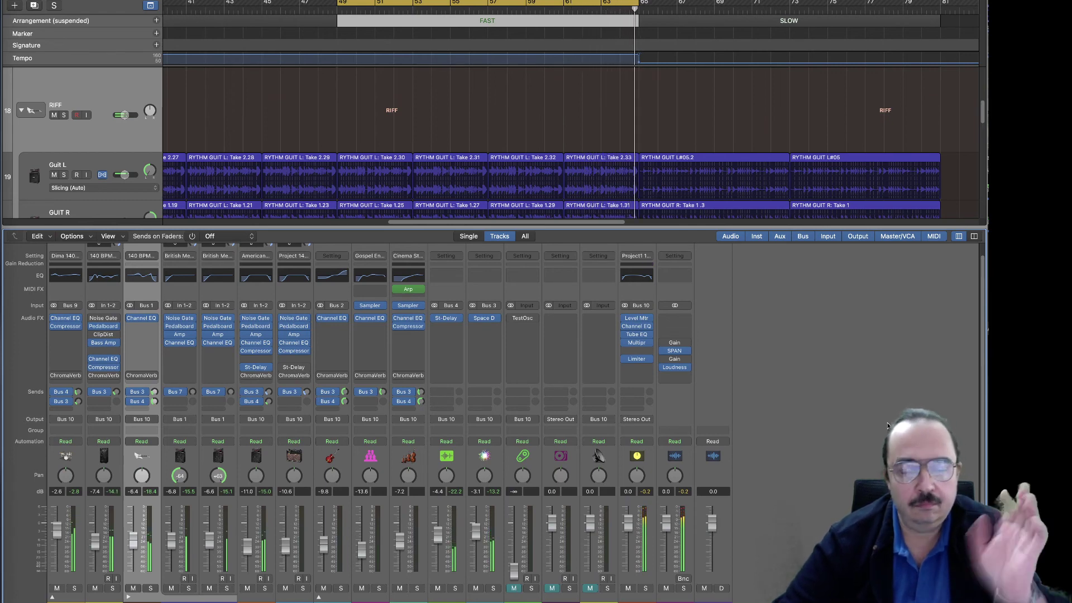
key("space")
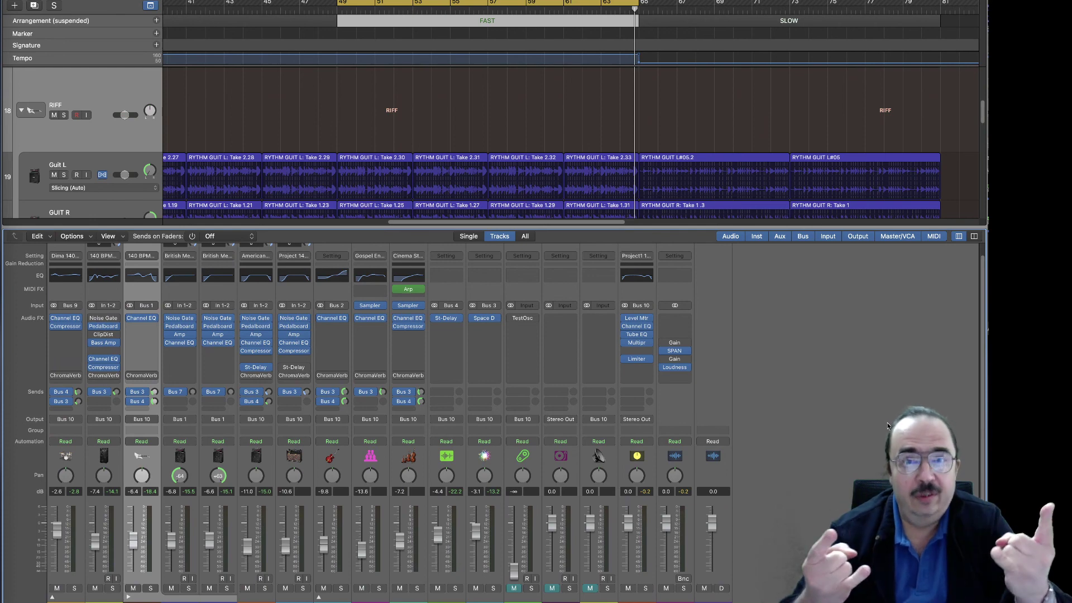
key("super+Tab")
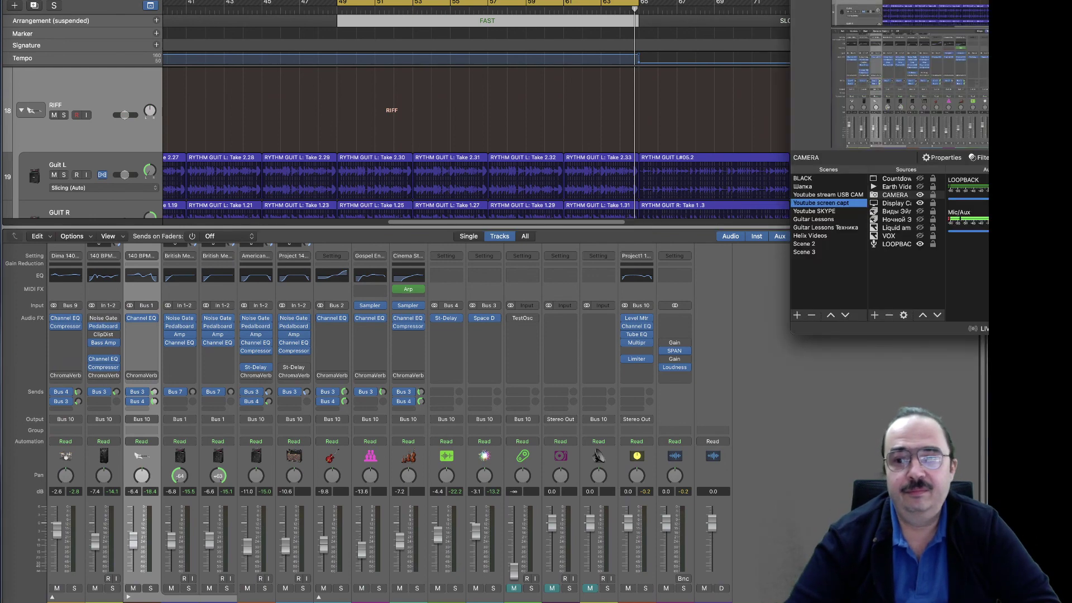
left_click(806, 188)
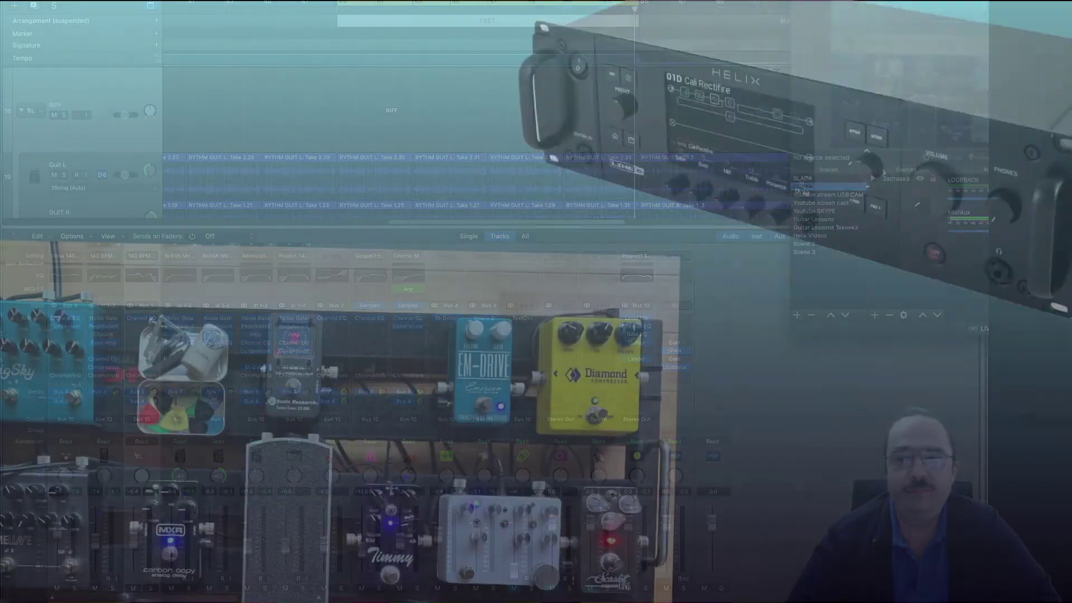